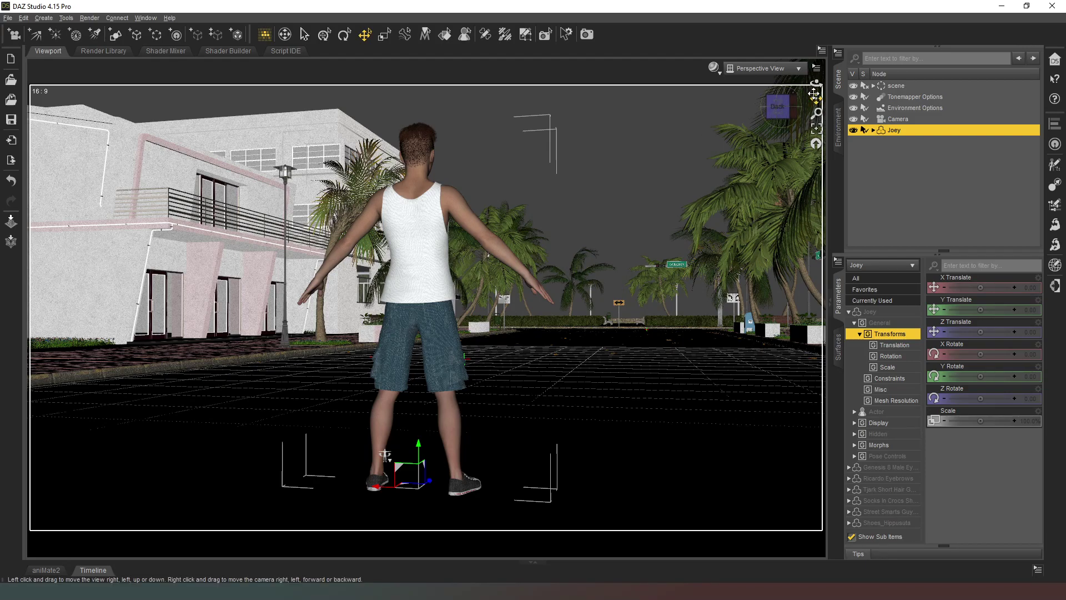
Step: Move Joey along the road towards the camera, to about X -94.15 and Z -235.56
right_drag(816, 98, 816, 80)
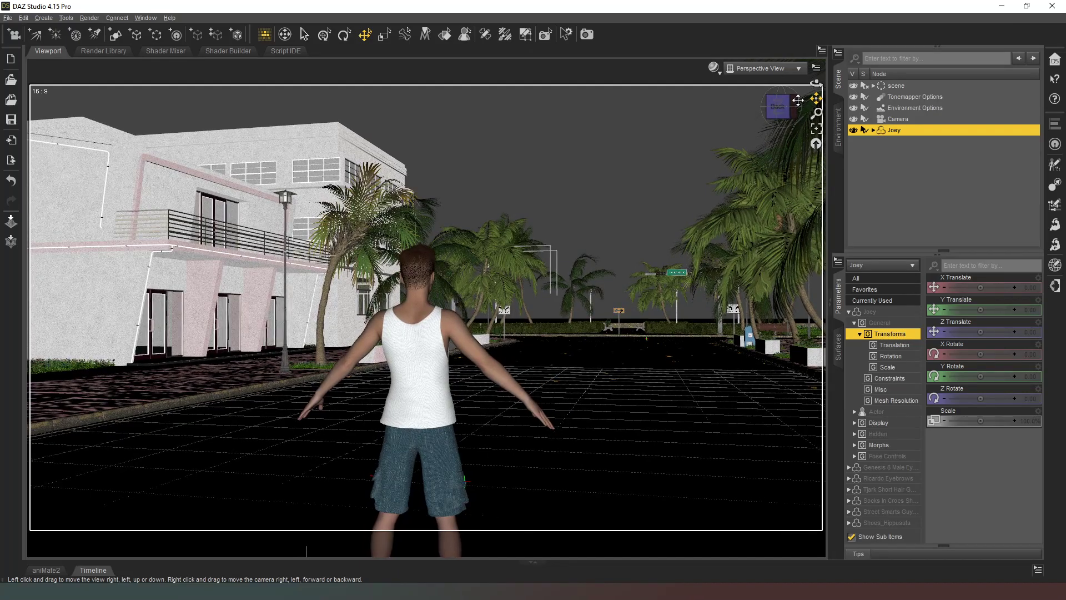
drag(778, 106, 688, 171)
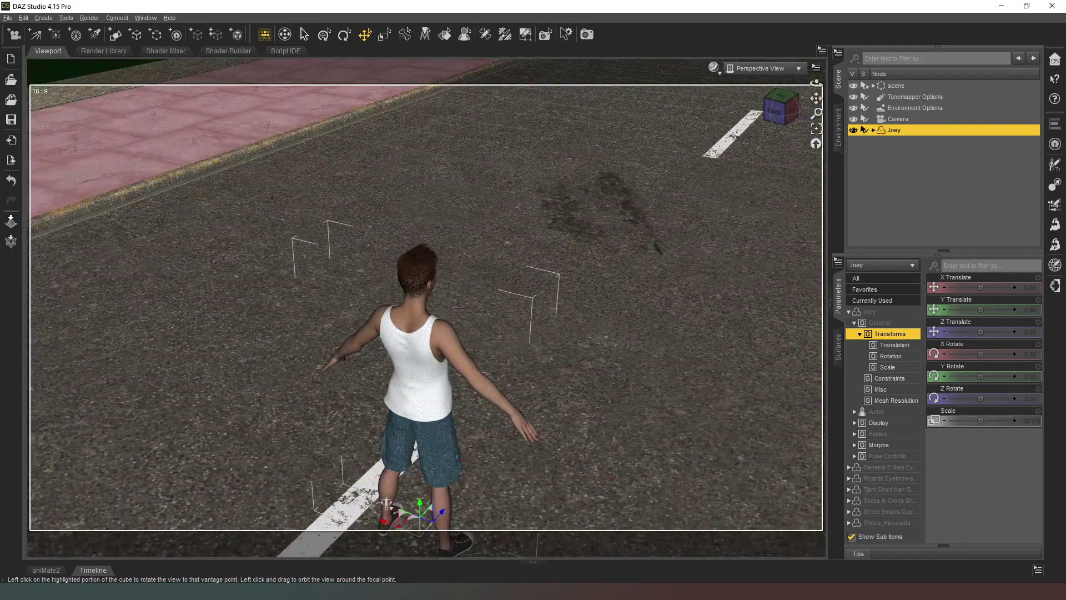
drag(784, 120, 716, 126)
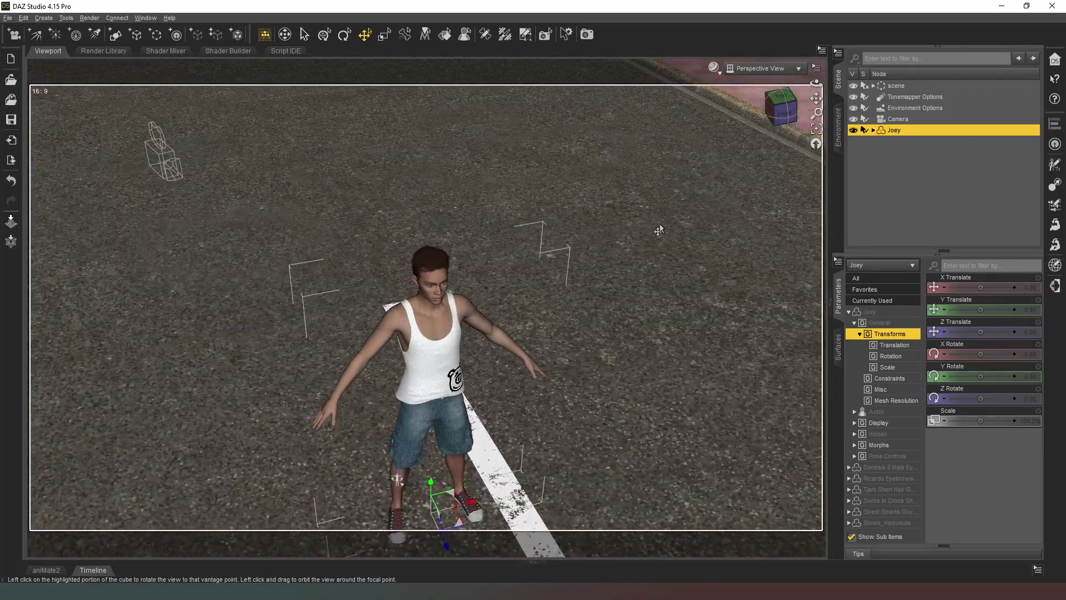
drag(451, 535, 215, 334)
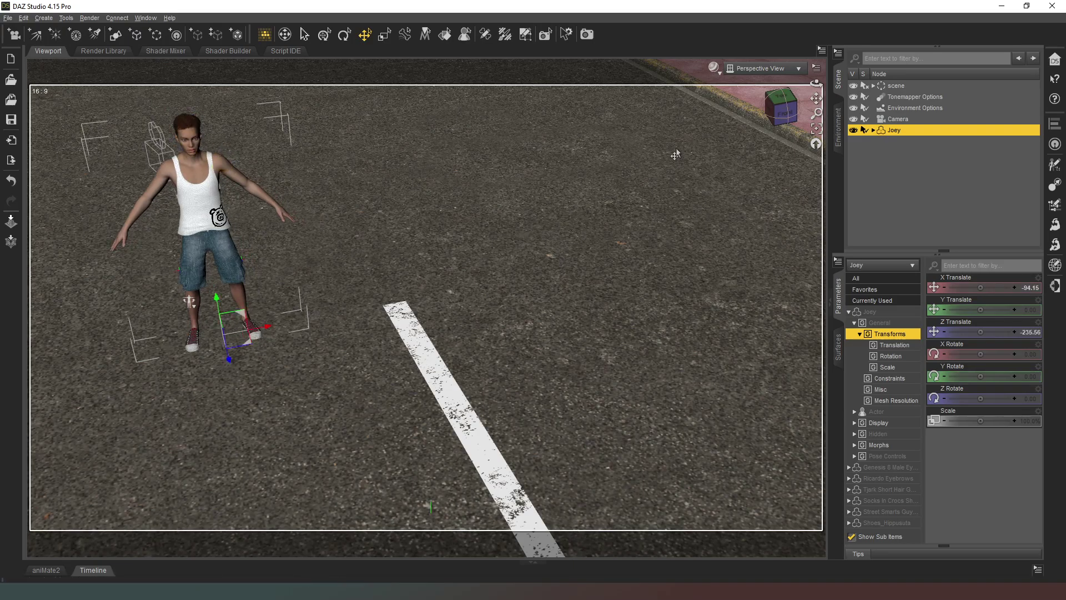
Step: Look through the scene's Camera and raise it until Joey's head and shoulders are in frame
click(777, 68)
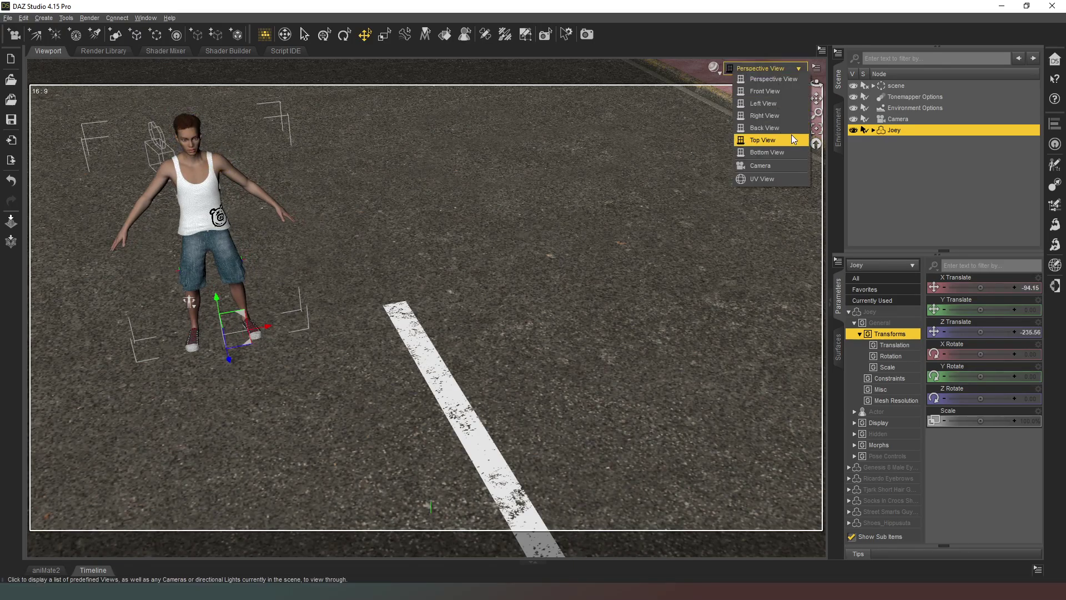
click(778, 166)
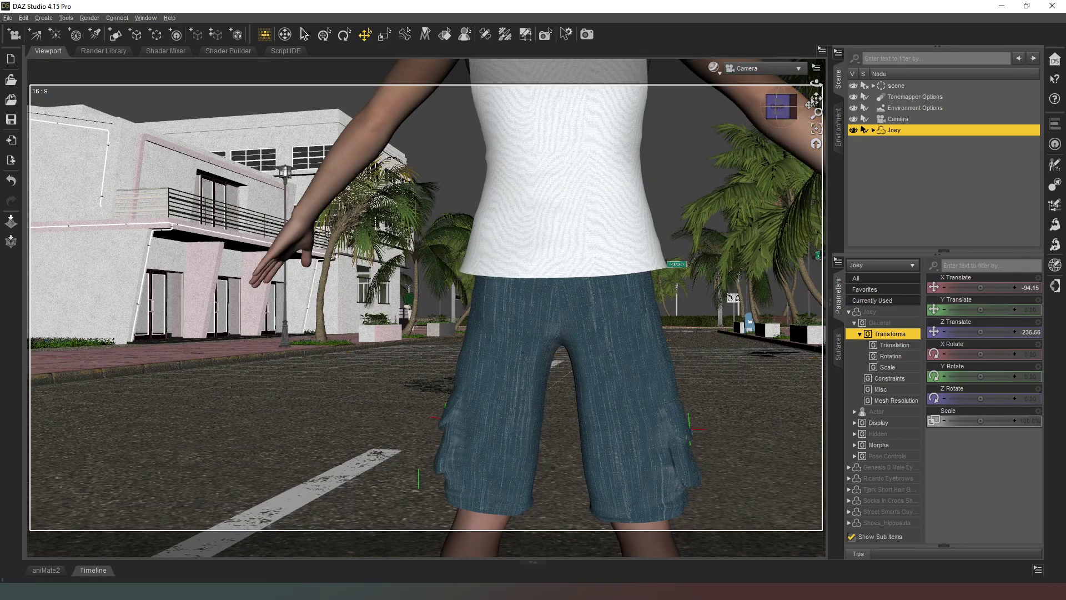
drag(816, 99, 816, 93)
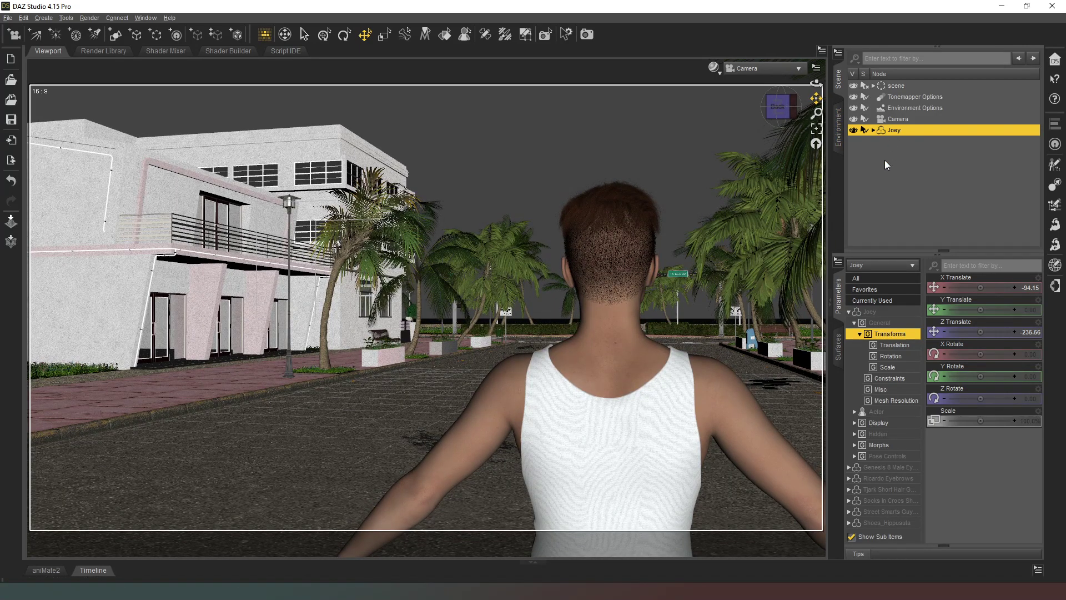
Step: In Perspective View, move Joey closer to the camera, to about X -107.60 and Z -356.82
click(747, 68)
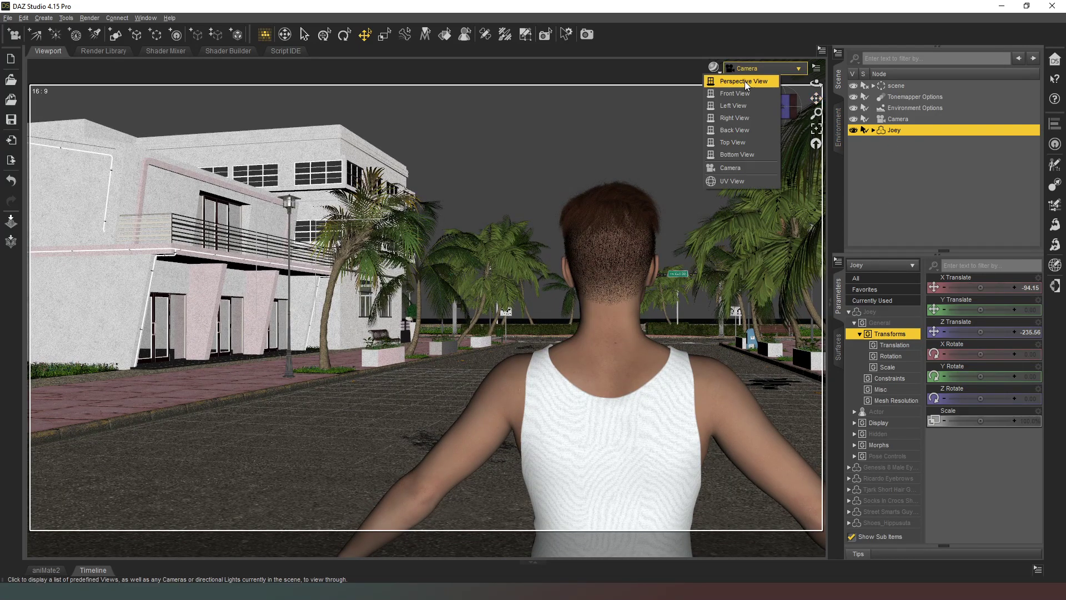
click(747, 82)
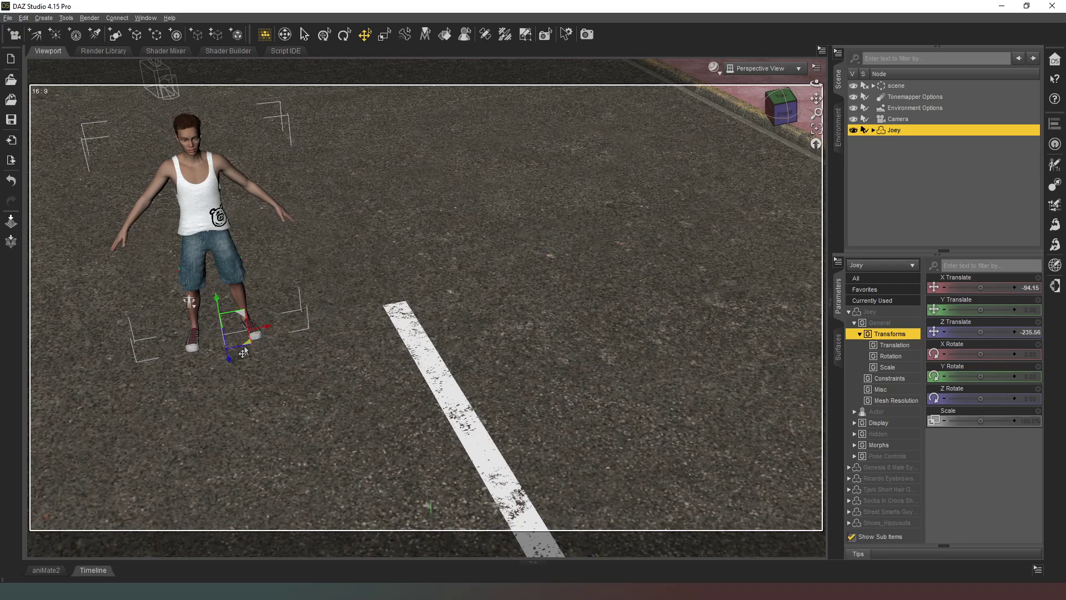
drag(249, 348, 213, 276)
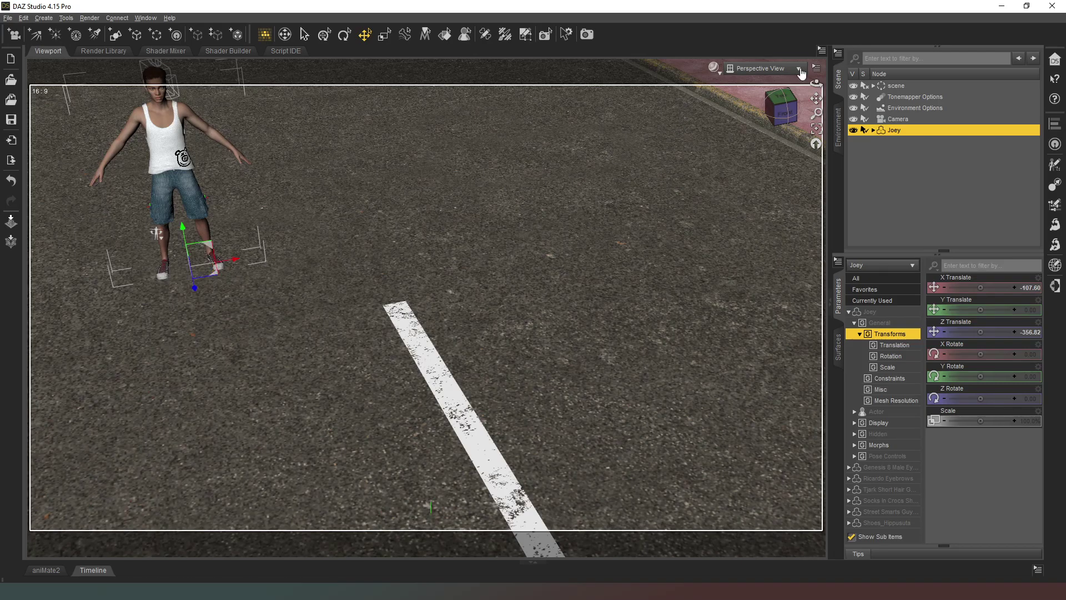
Step: Return to the Camera view and shift it so Joey's neck and shoulder frame the shot's right edge
click(774, 68)
click(764, 162)
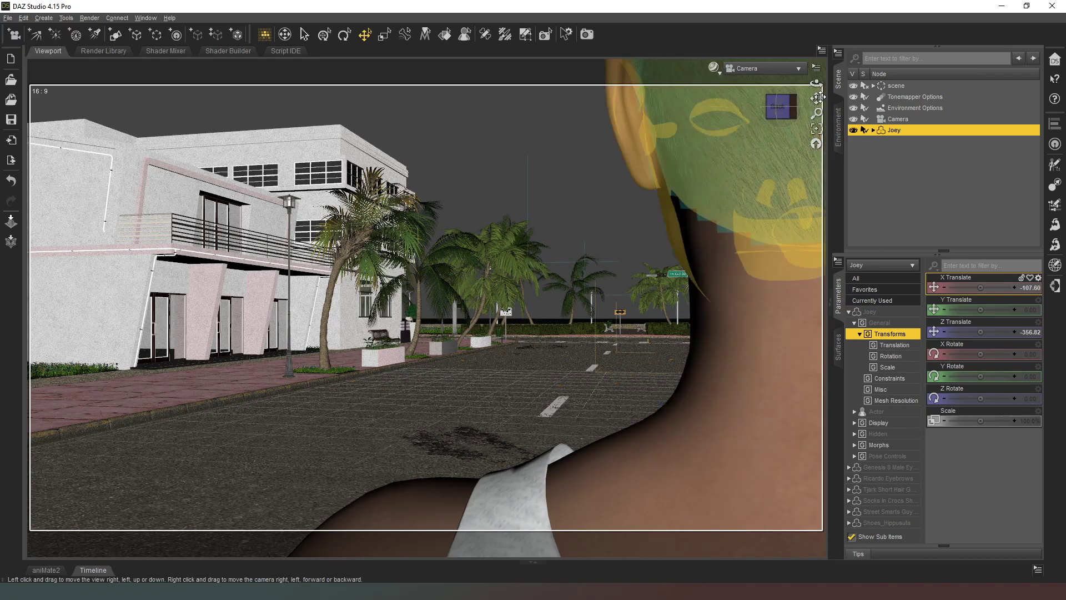
drag(815, 99, 814, 99)
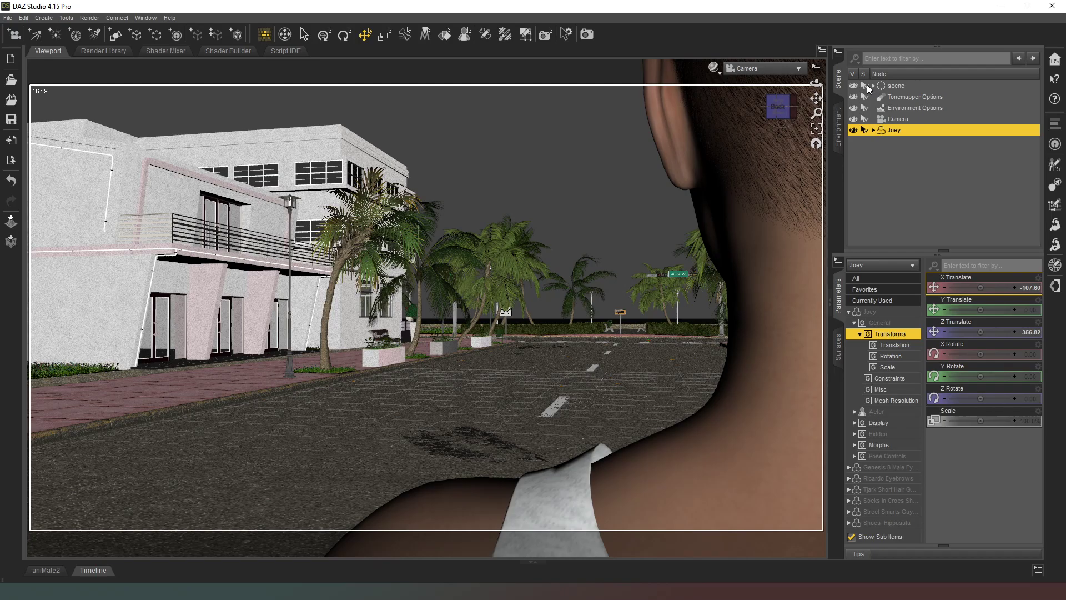
Step: Make Joey unselectable in the viewport and return to Perspective View, looking down the street
click(865, 131)
click(753, 74)
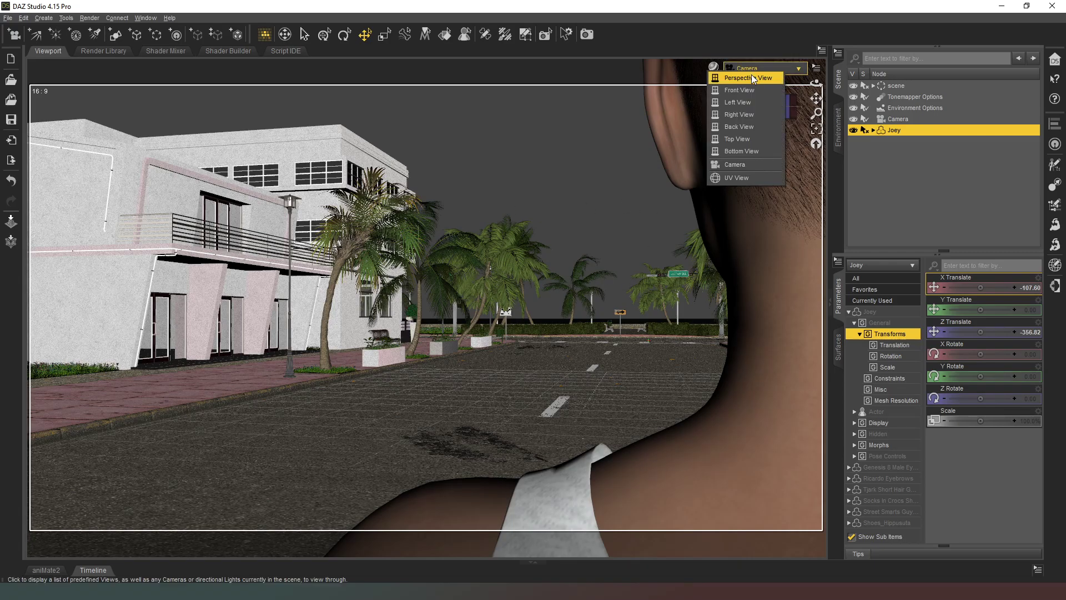
click(753, 78)
click(780, 108)
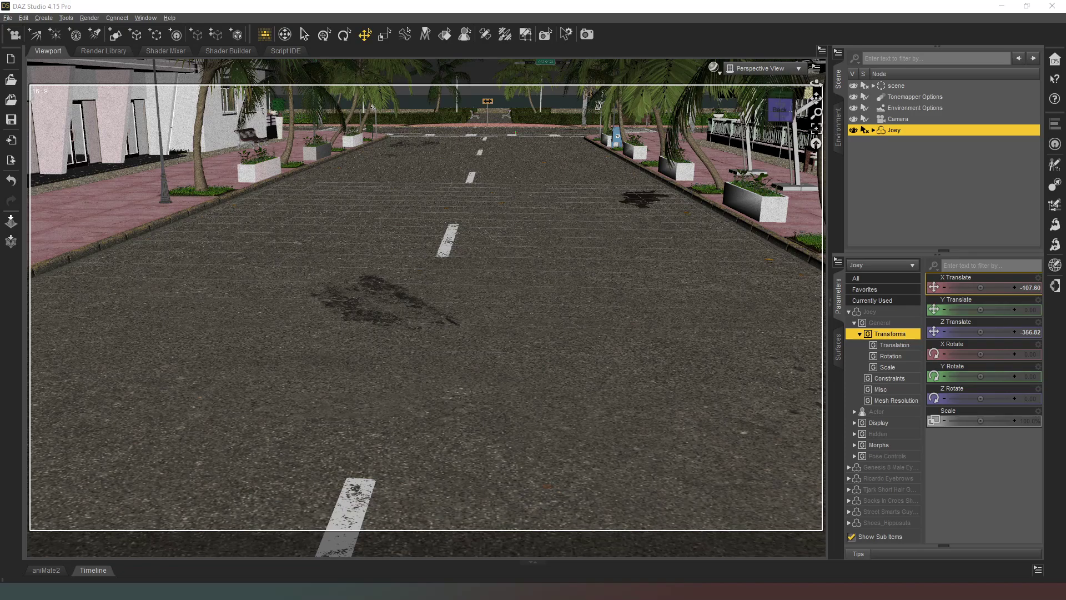
Step: Place the Upper Class car along the street's left kerb at about X 490.40 and Z 2200.93, with Y Rotate 90
click(935, 181)
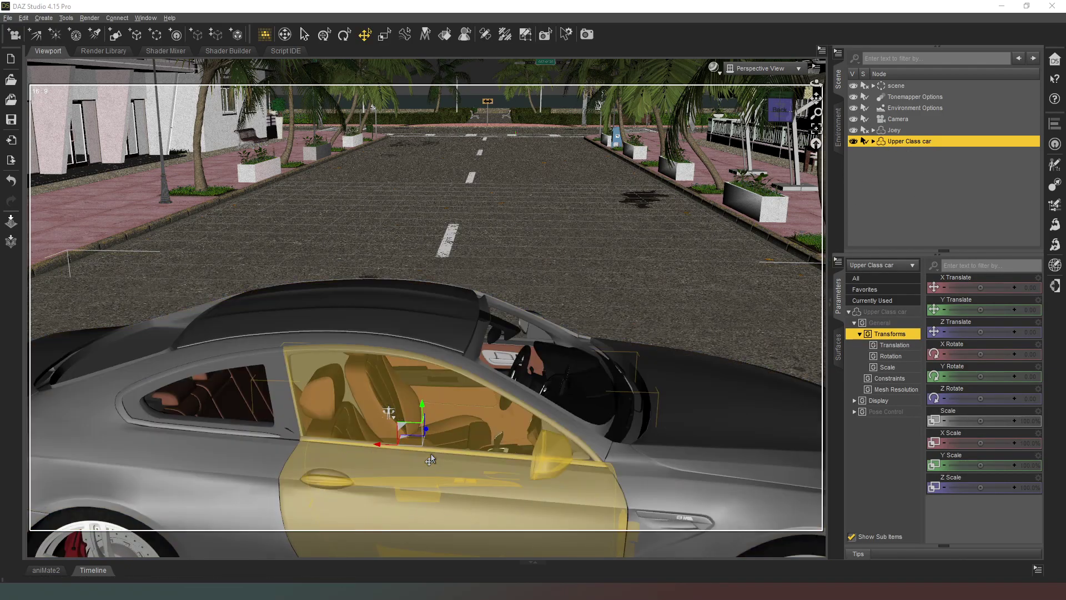
drag(393, 414, 369, 160)
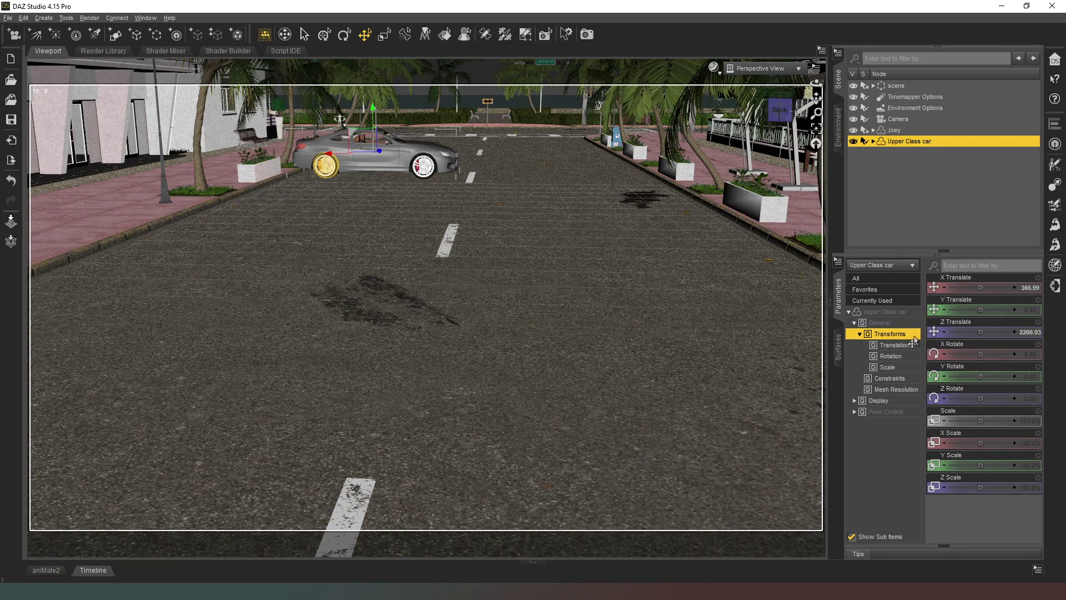
click(992, 377)
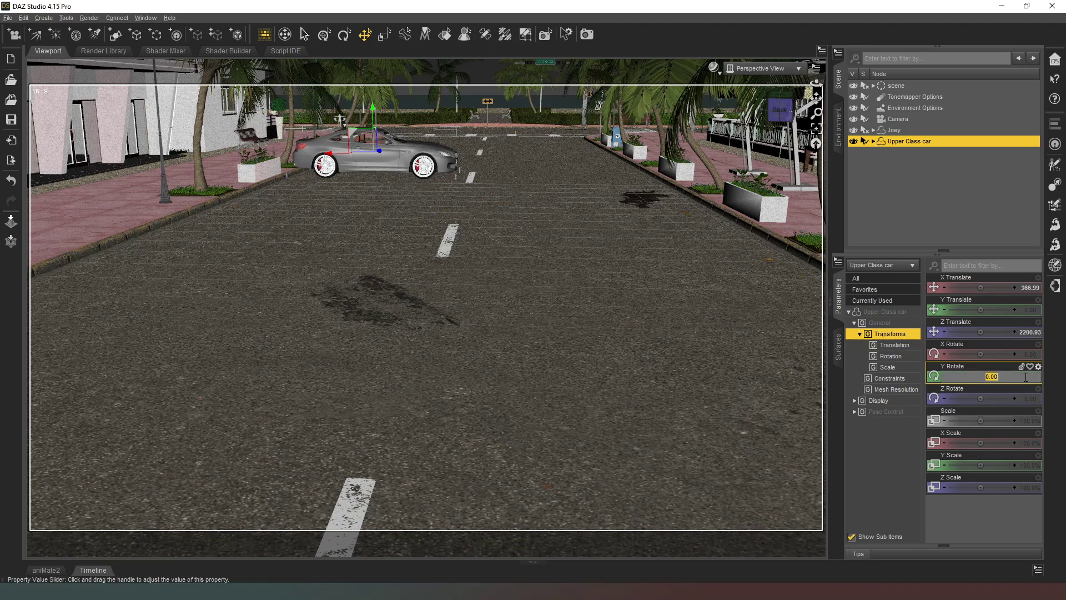
key(Return)
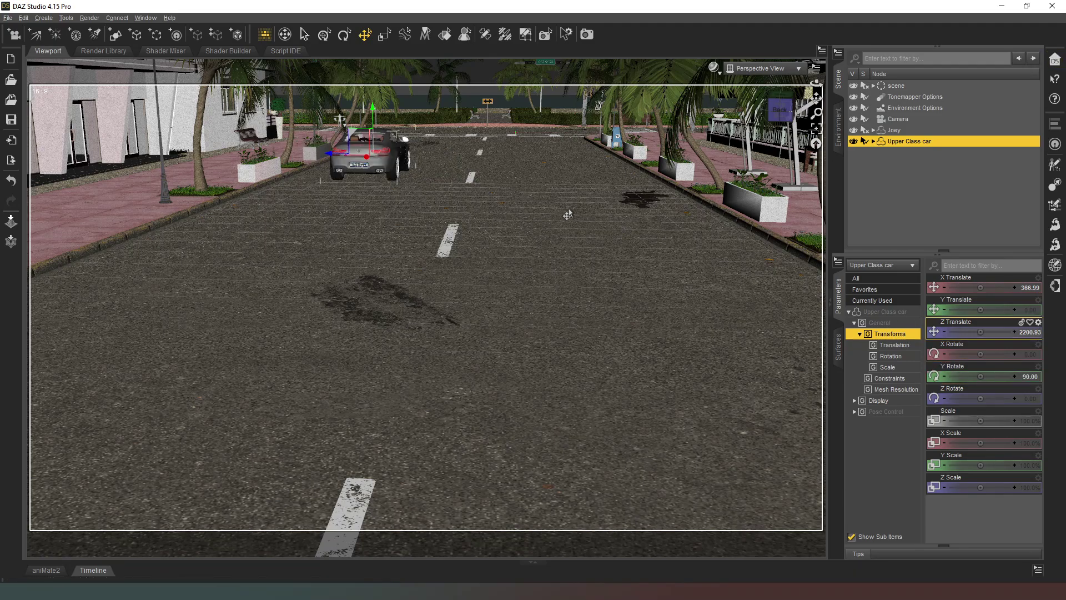
drag(329, 157, 291, 149)
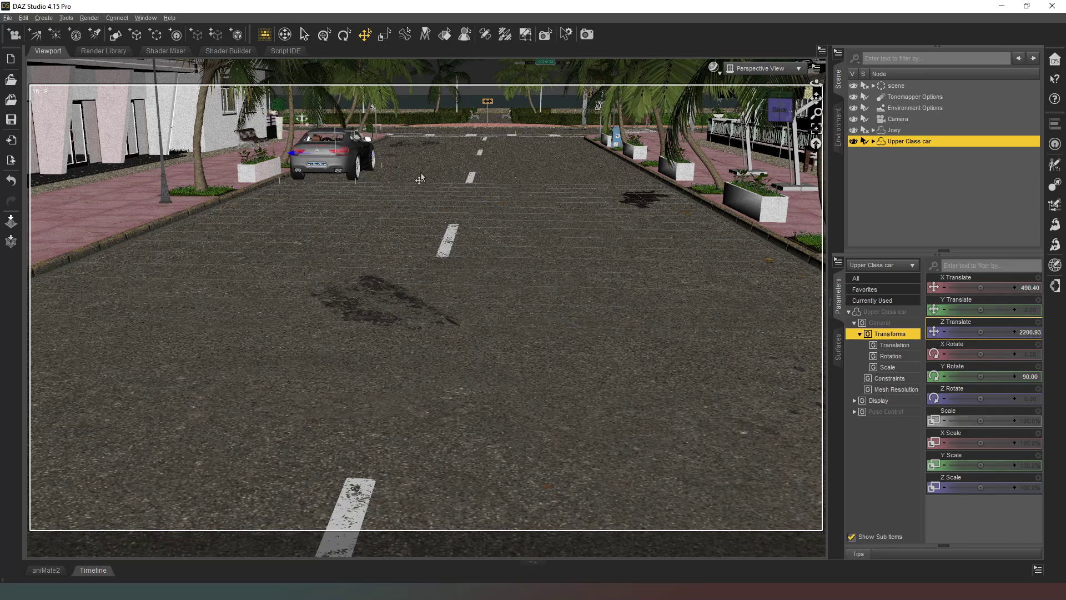
Step: Turn on Depth of Field for the scene's Camera, viewing the street from the side in Perspective View
click(773, 69)
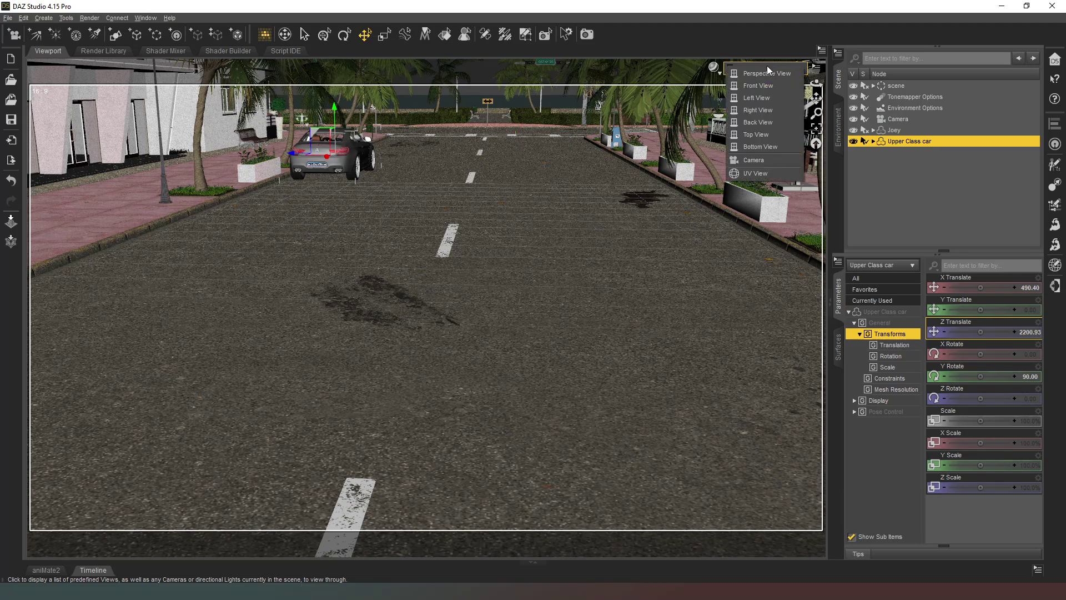
click(788, 69)
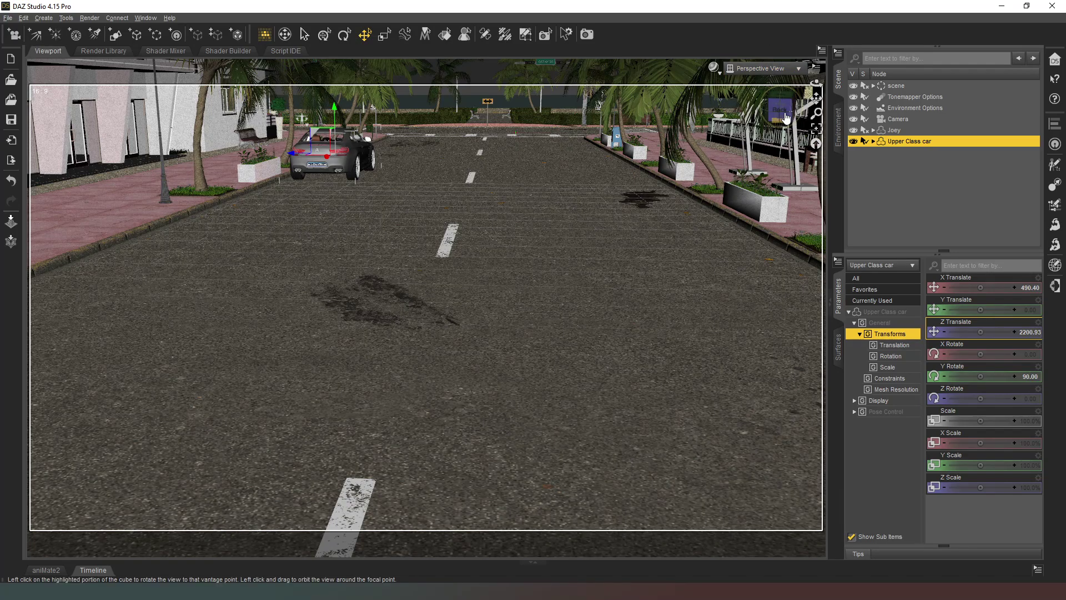
mouse_move(780, 111)
mouse_down()
mouse_move(777, 120)
mouse_move(792, 114)
mouse_up()
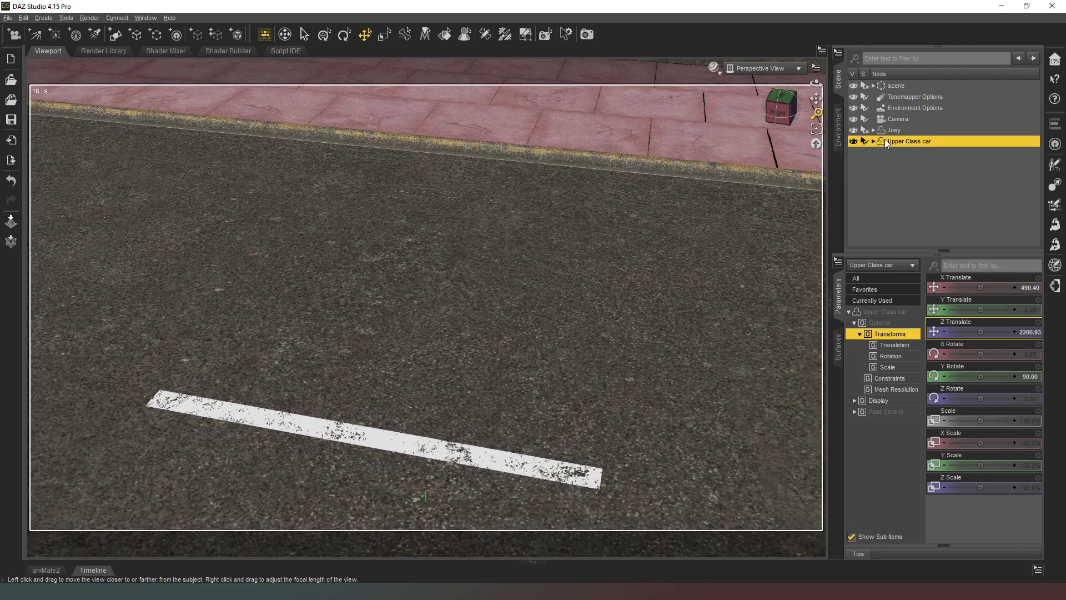
click(908, 118)
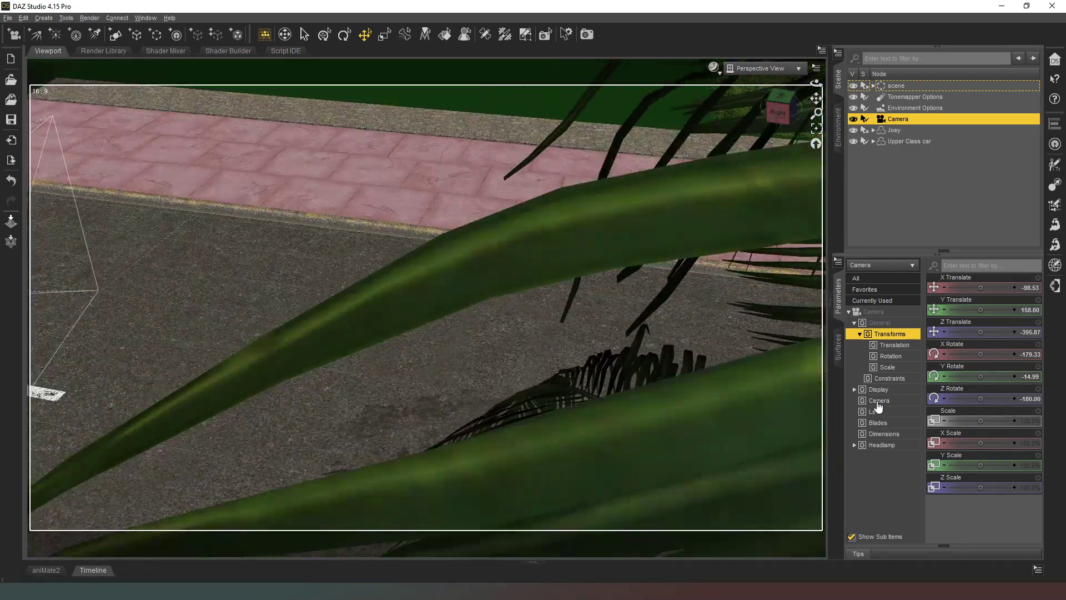
click(879, 401)
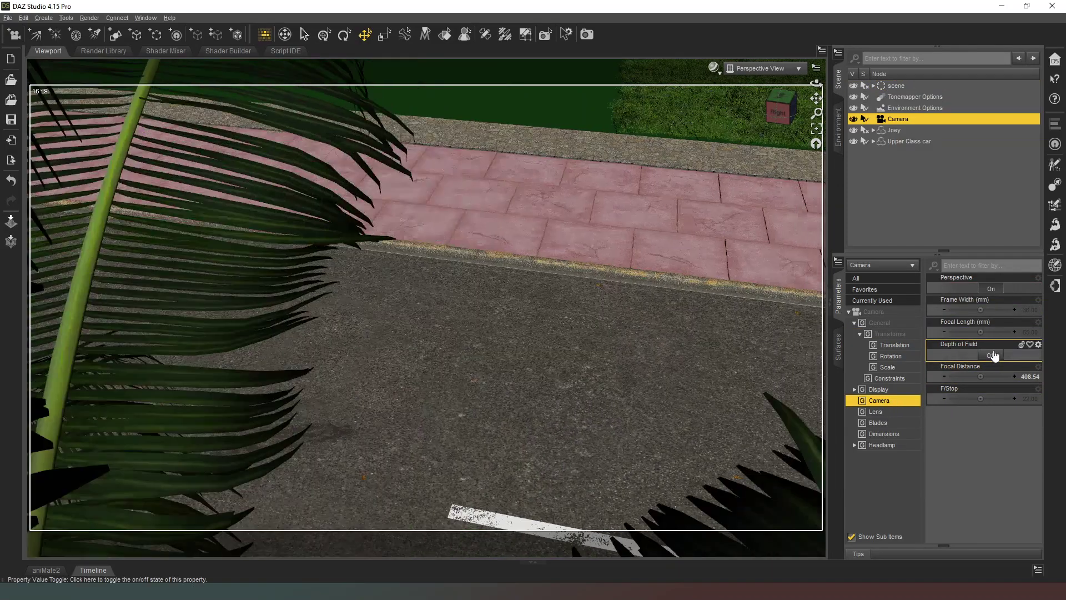
click(994, 355)
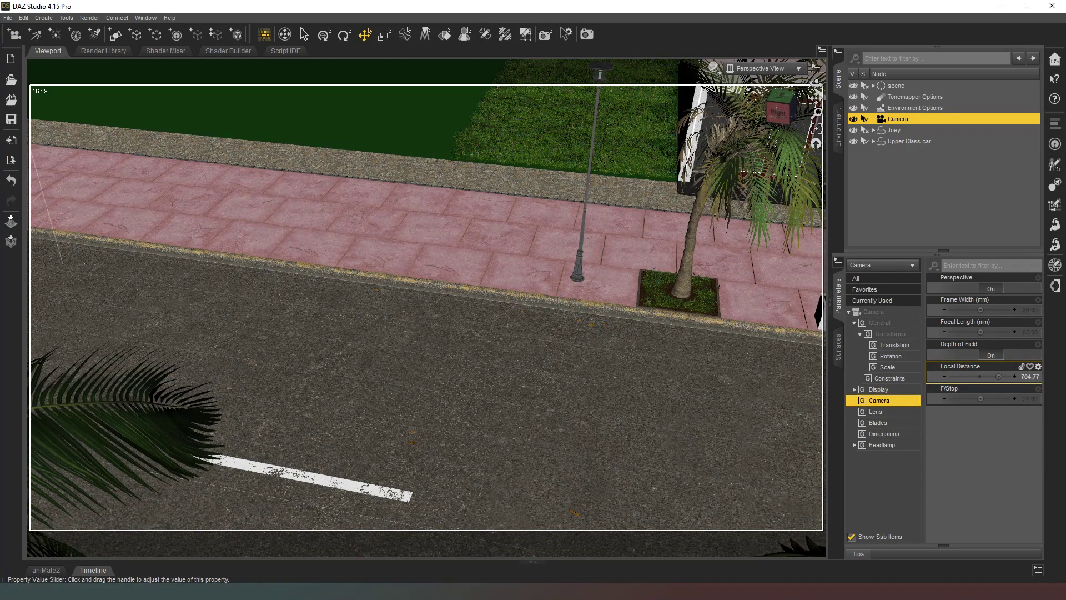
Step: Set the Camera's Focal Distance to about 2260.83, around the parked car, and its F/Stop to about 9.87
drag(1000, 376, 1012, 376)
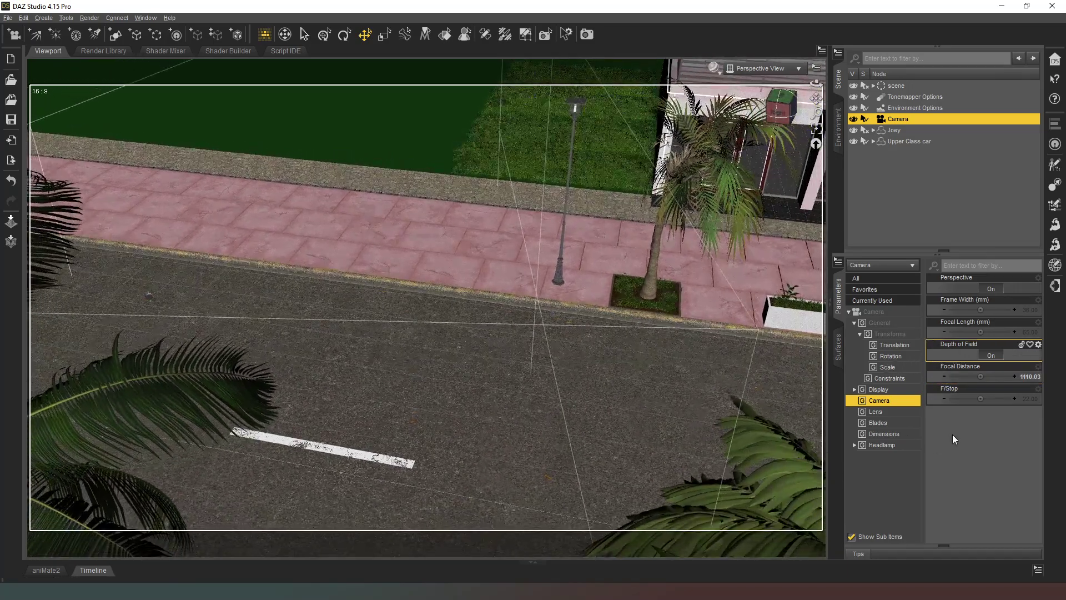
drag(980, 377, 997, 376)
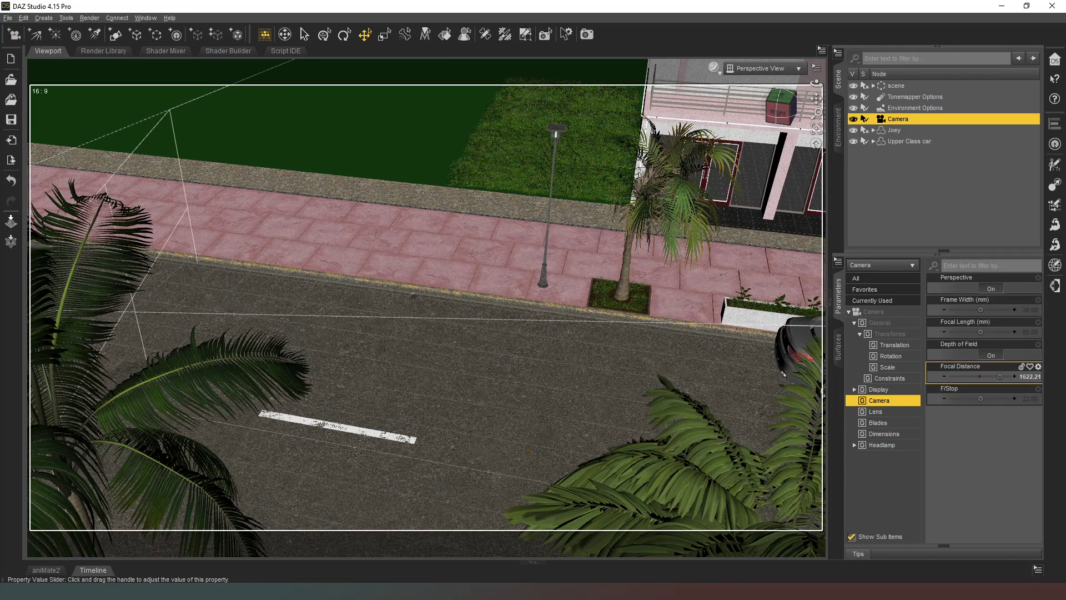
drag(1001, 376, 1006, 376)
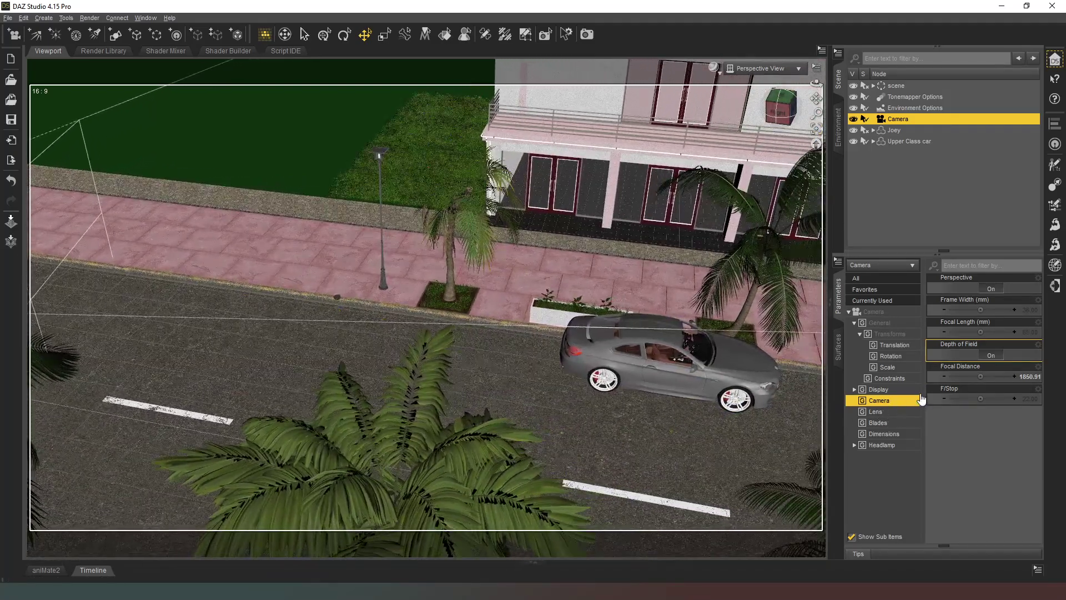
drag(984, 385, 971, 398)
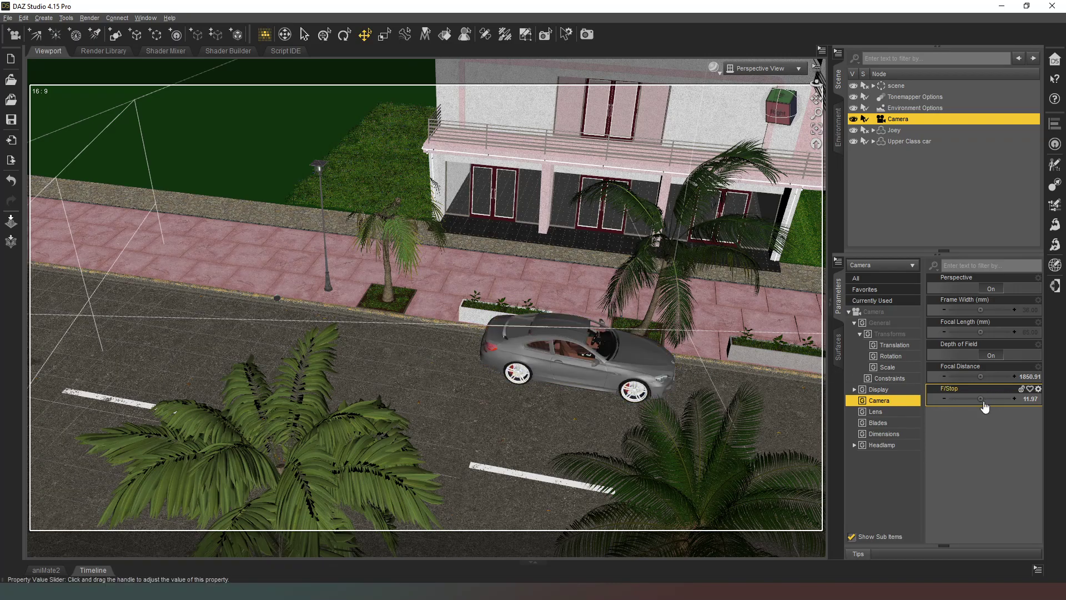
drag(981, 377, 980, 399)
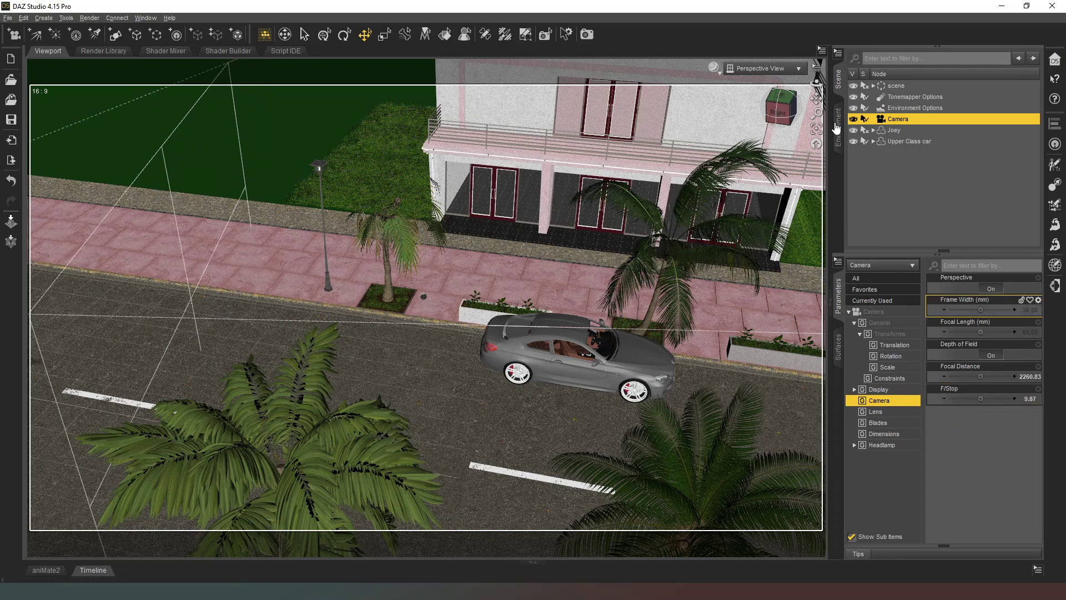
Step: Preview the scene through the Camera with the NVIDIA Iray draw style
click(769, 69)
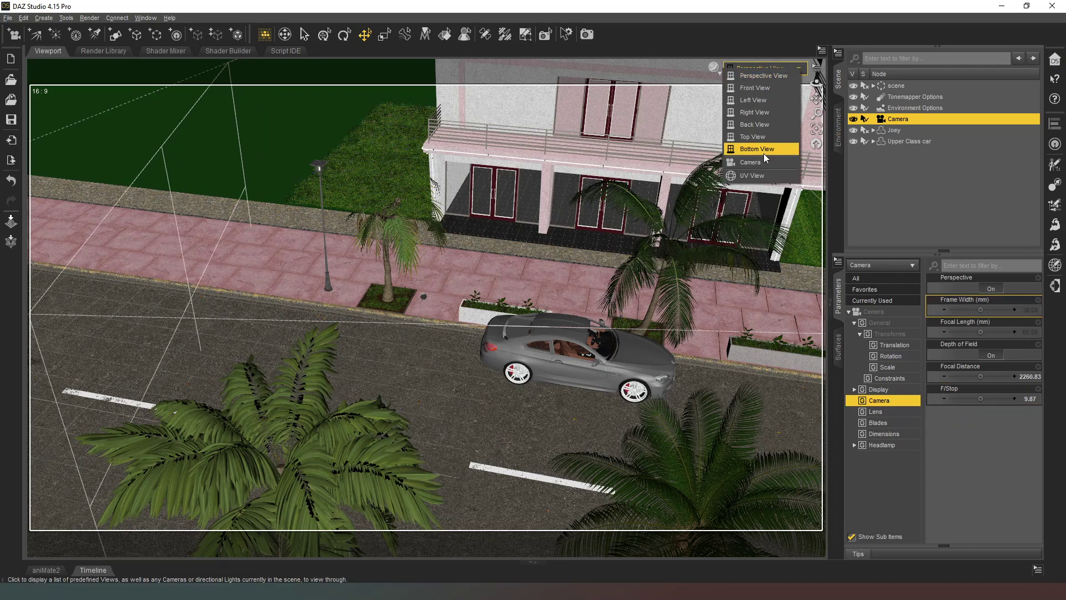
click(764, 157)
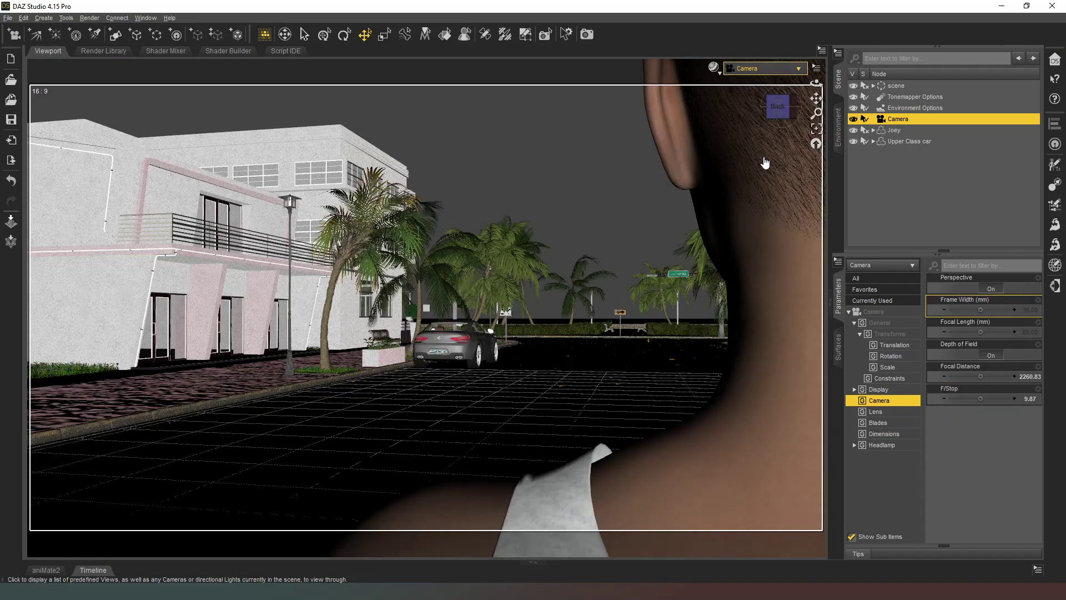
click(714, 67)
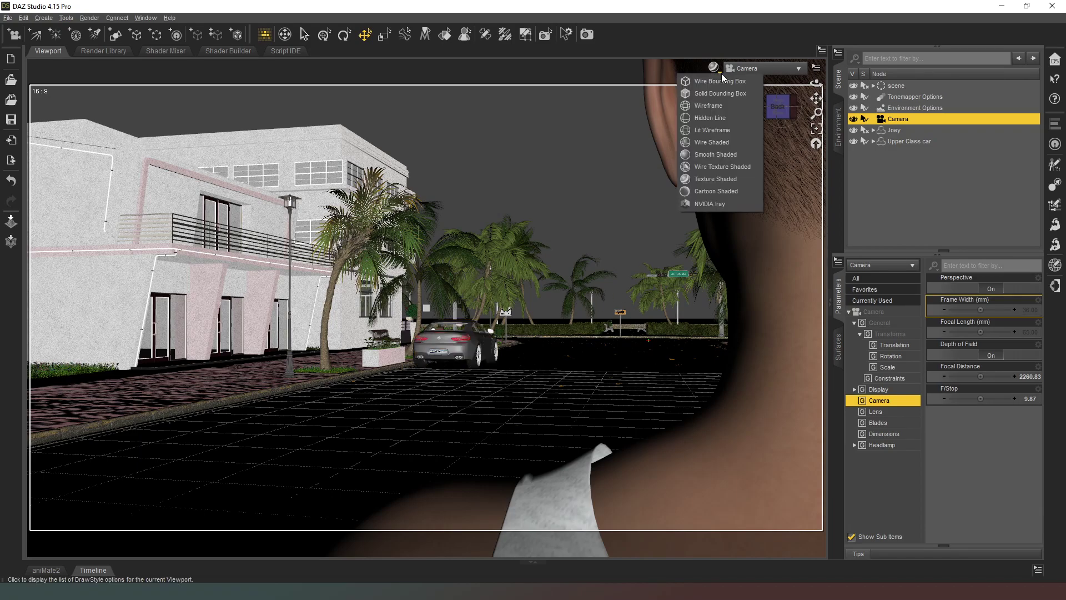
click(714, 204)
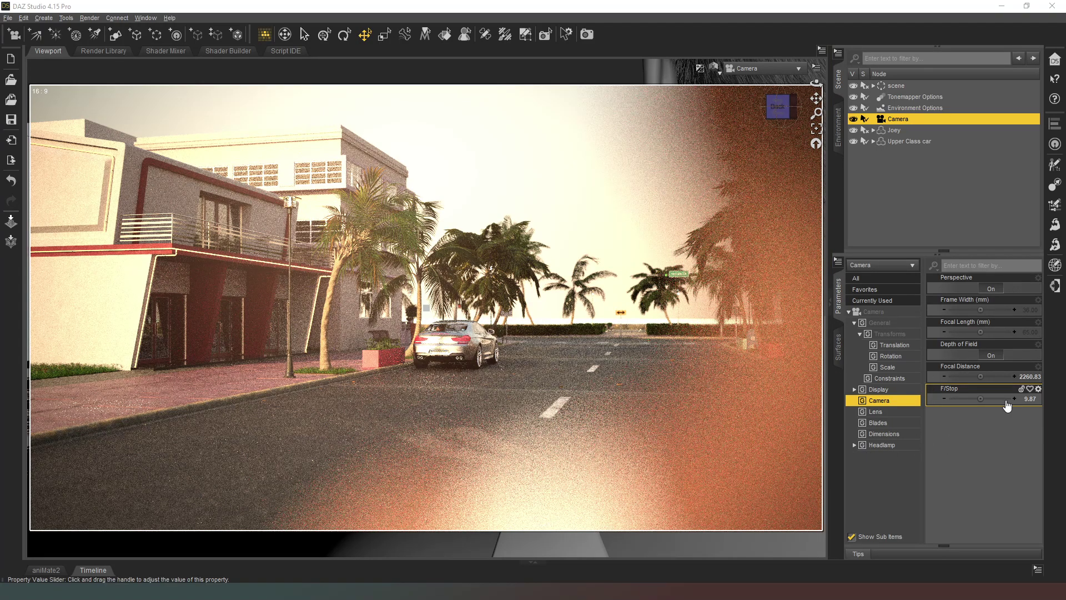
Step: Test F/Stop values of 12 and 14 on the Camera, and settle on 18
click(1028, 400)
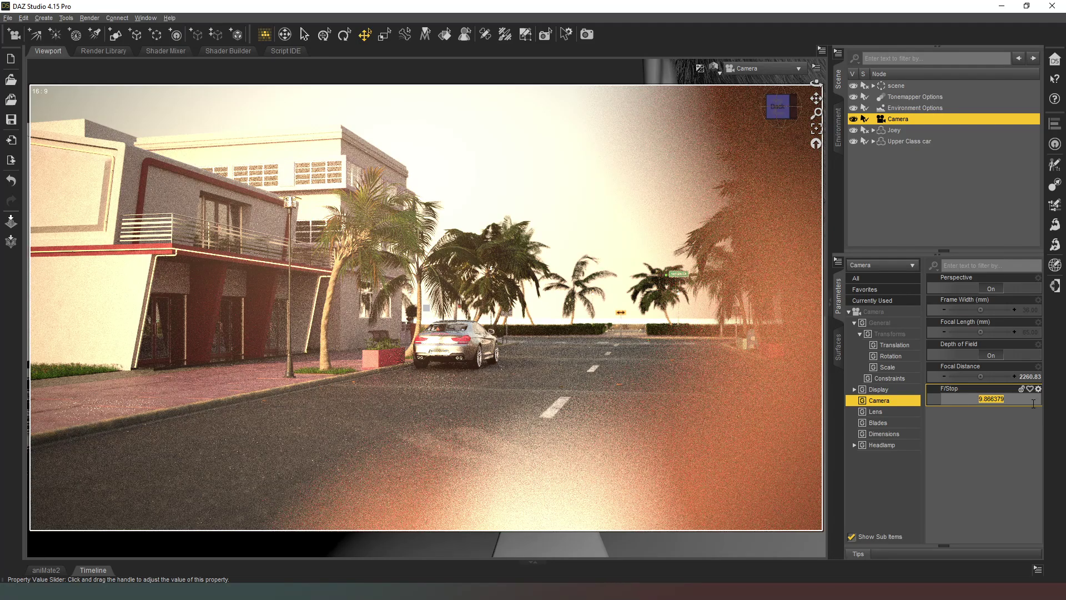
click(1035, 408)
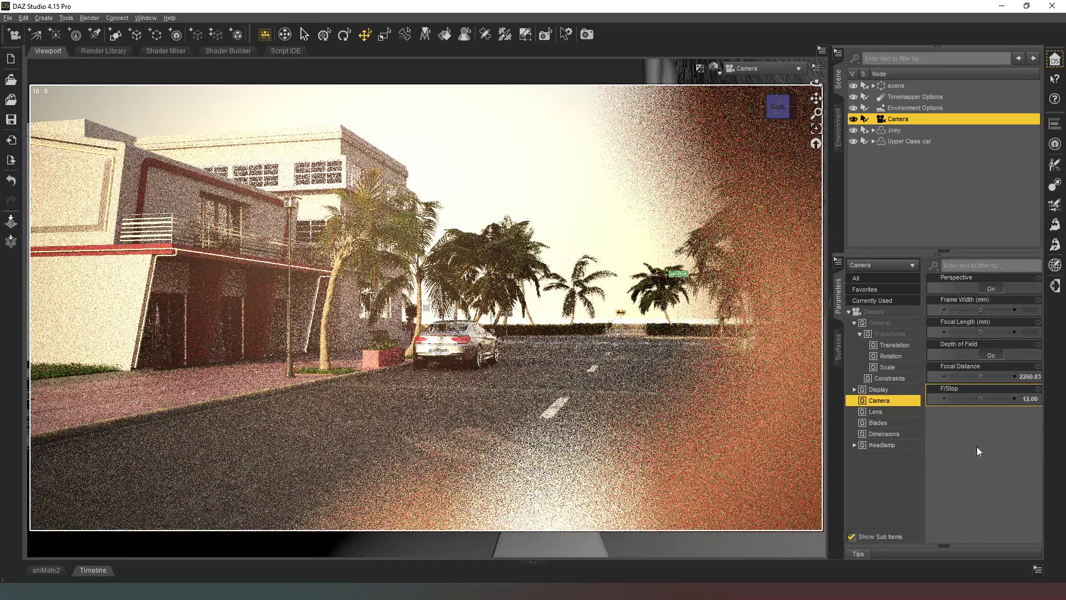
click(1029, 399)
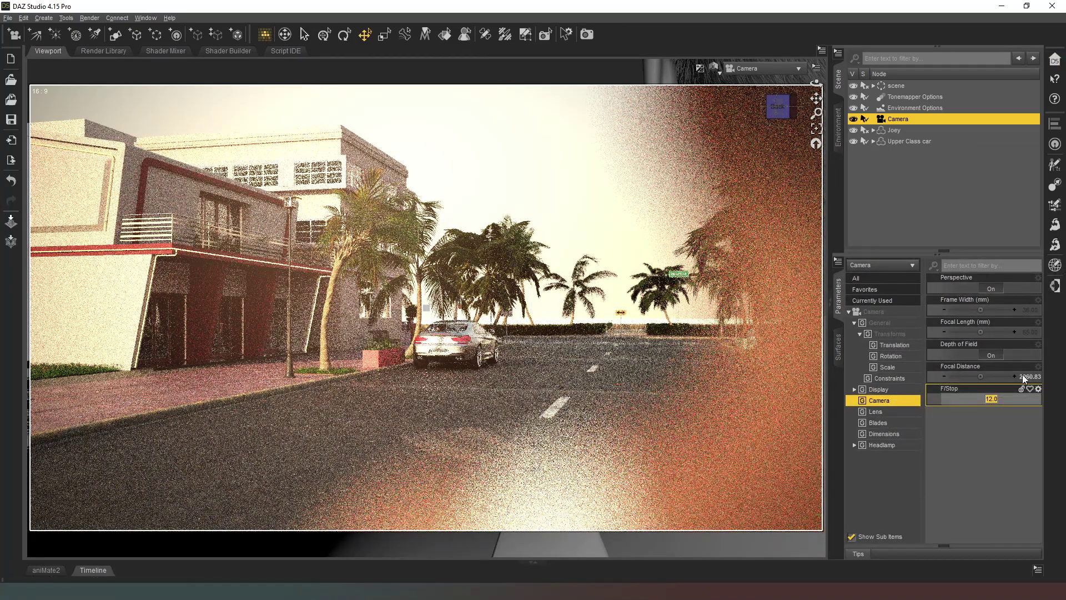
text(14)
key(Return)
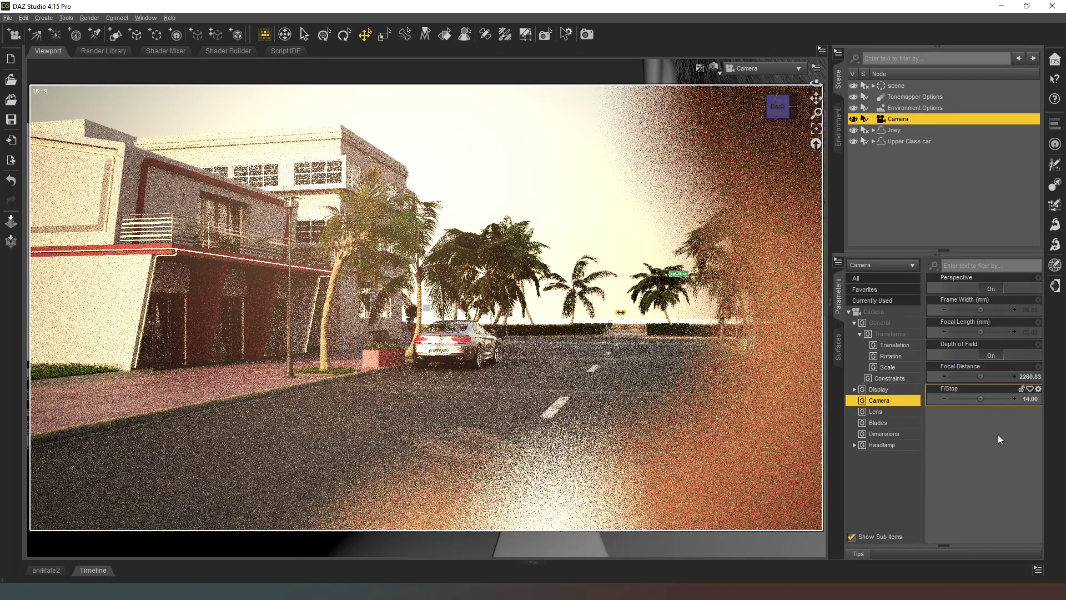
click(1022, 398)
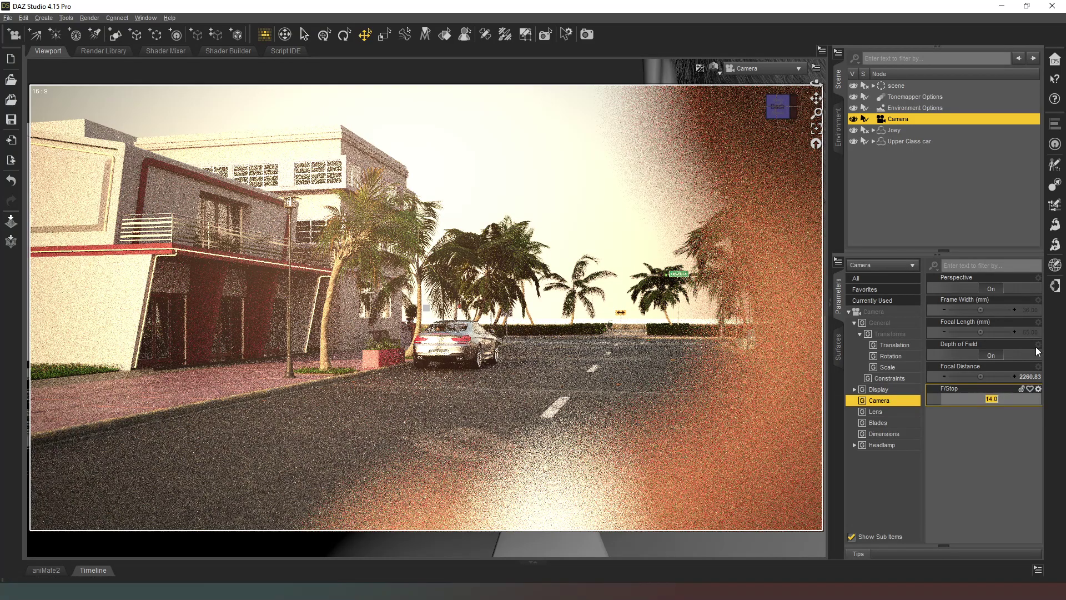
text(18)
key(Return)
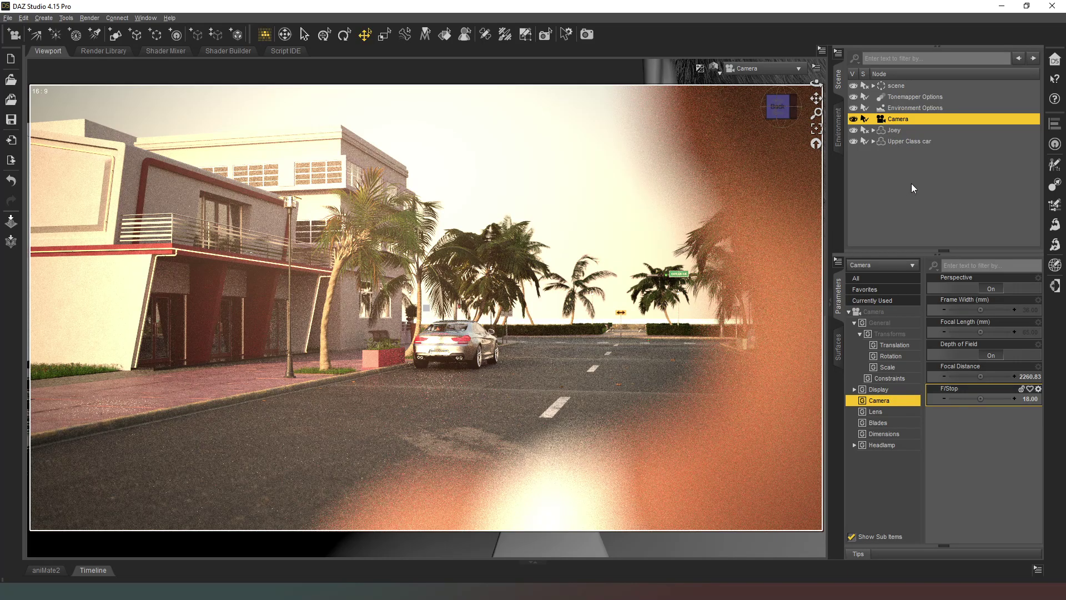
Step: Parent Joey and the Upper Class car to the scene group, collapse the group and clear the selection
click(896, 141)
ctrl+click(891, 134)
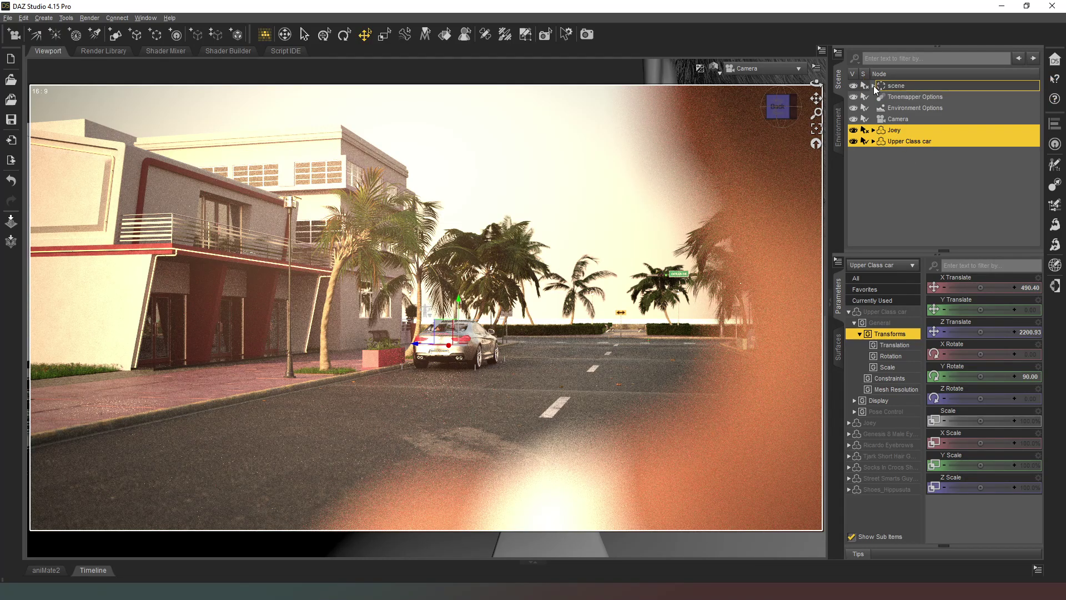
drag(874, 85, 874, 85)
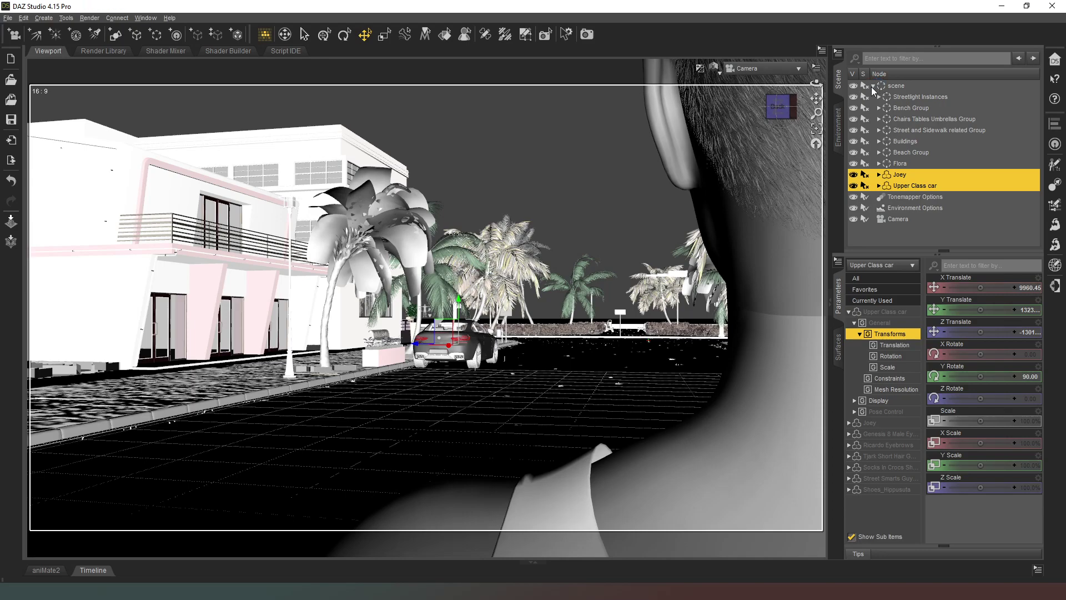
click(873, 86)
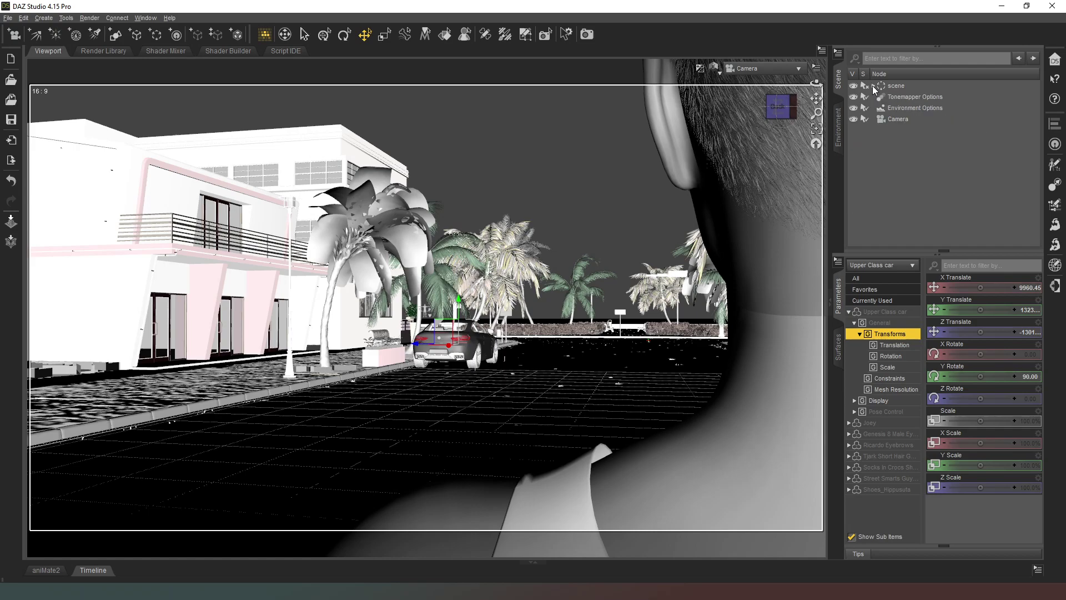
click(915, 192)
Step: Show the viewport in the Texture Shaded draw style and look at Joey on the street in Perspective View
click(714, 68)
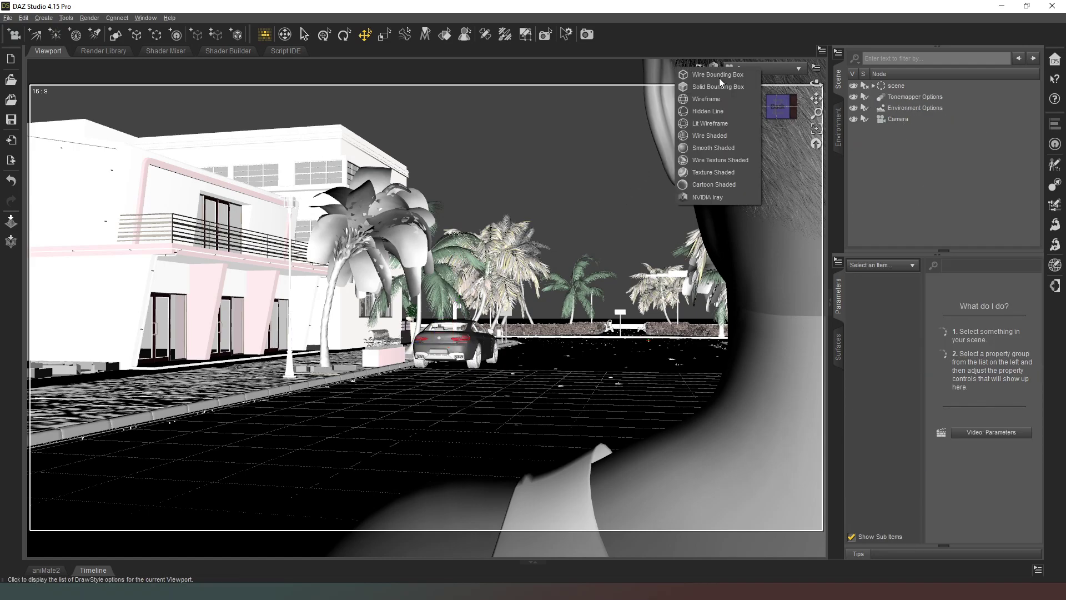
click(719, 173)
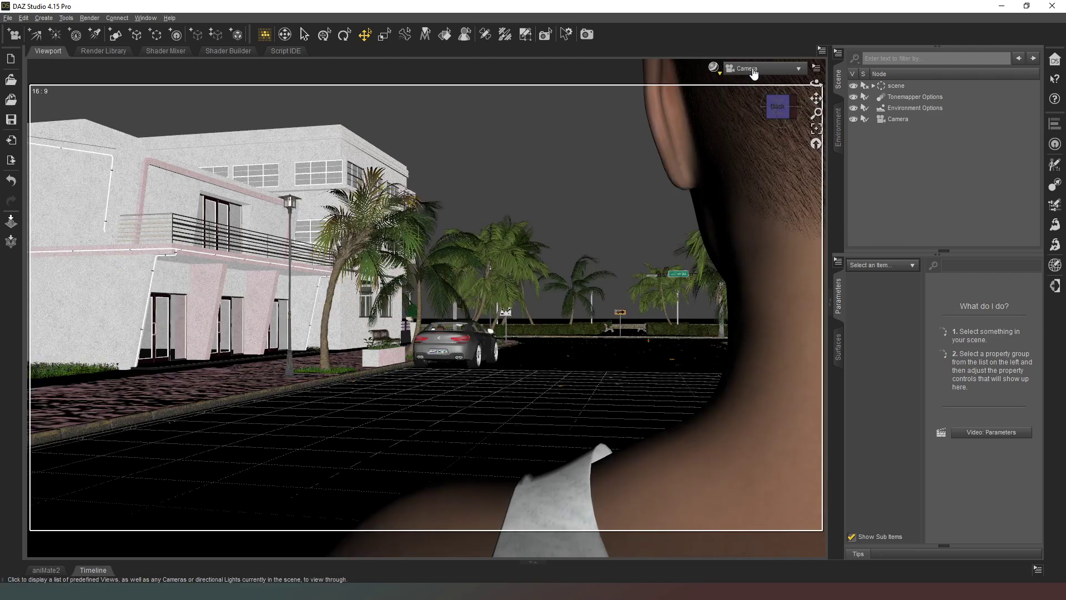
click(751, 69)
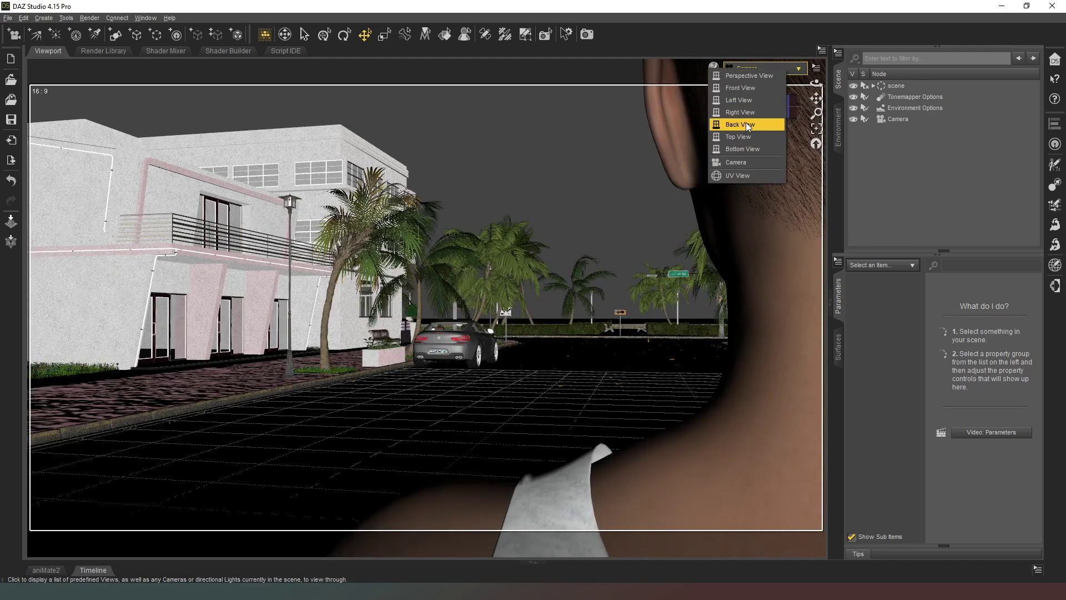
click(751, 76)
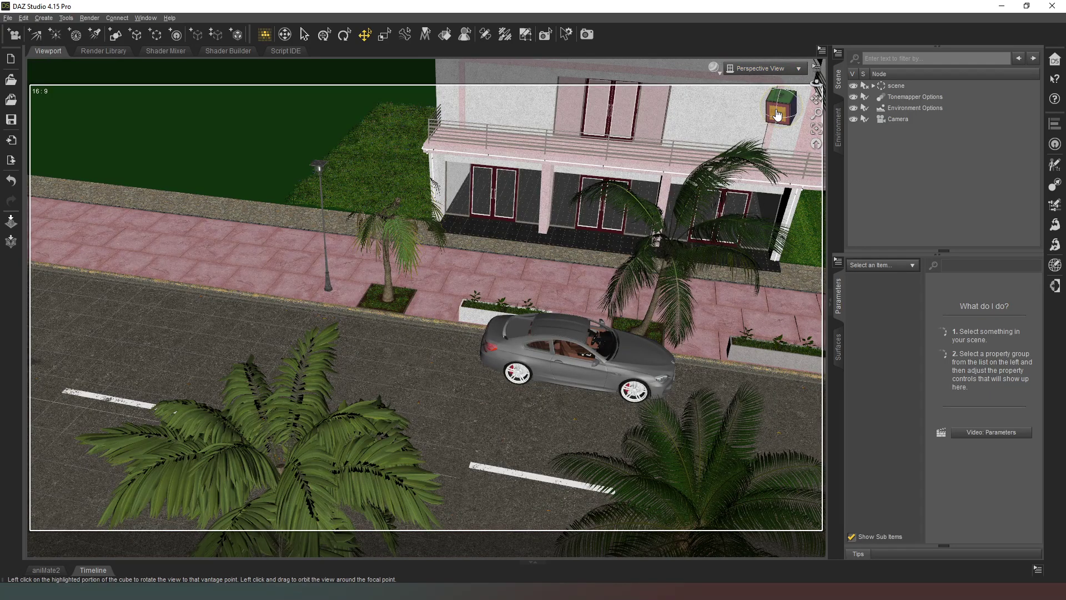
click(779, 111)
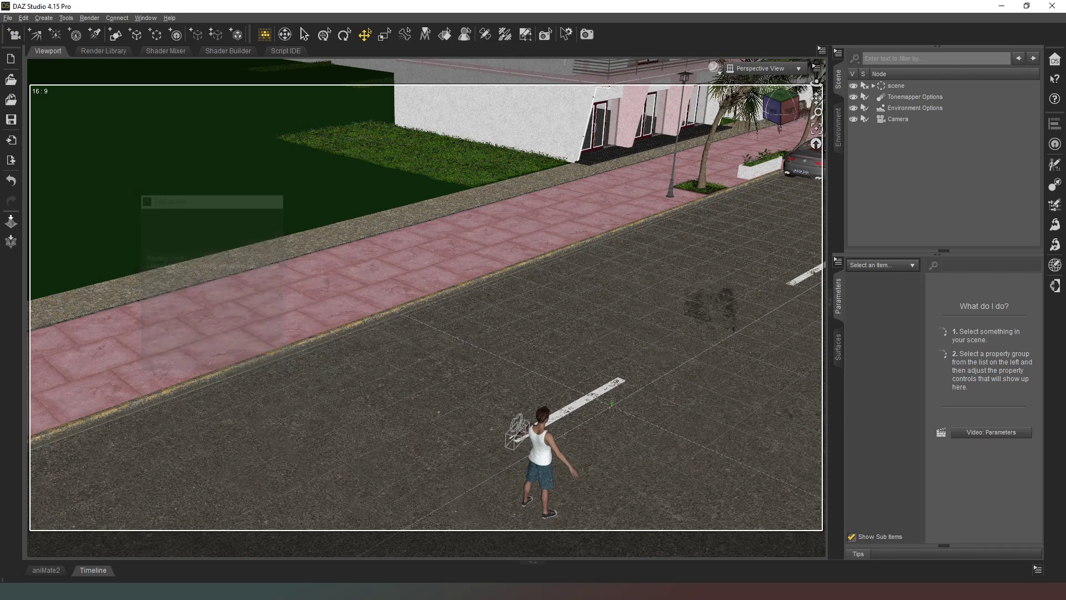
Step: Add the Couple Walking Arm in Arm Billboard and place it on the sidewalk at about X 882.23 and Z 1518.86
drag(142, 202, 167, 233)
click(629, 370)
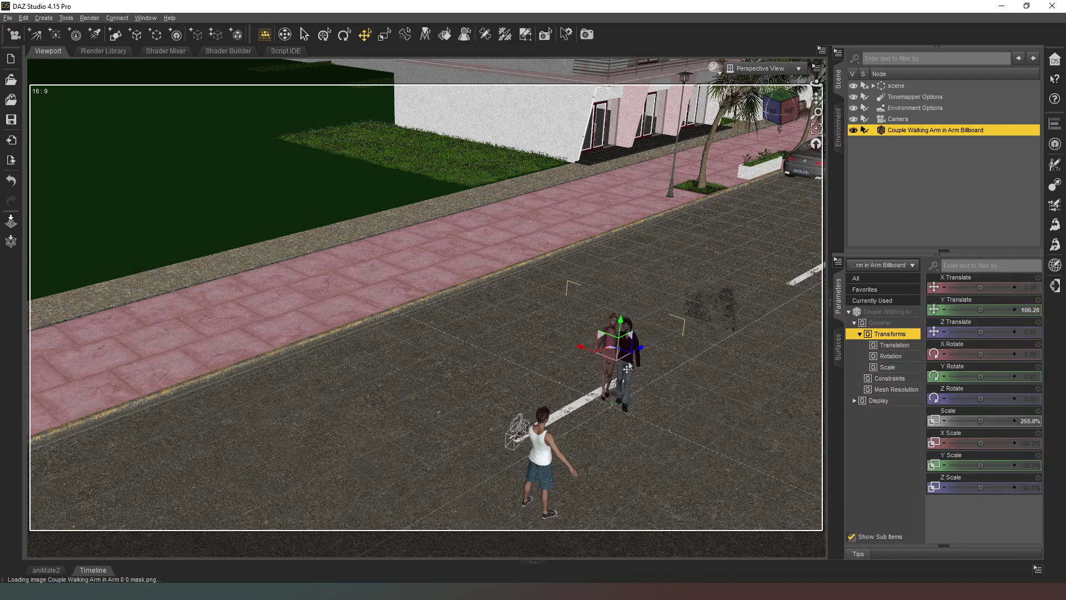
drag(614, 353, 649, 164)
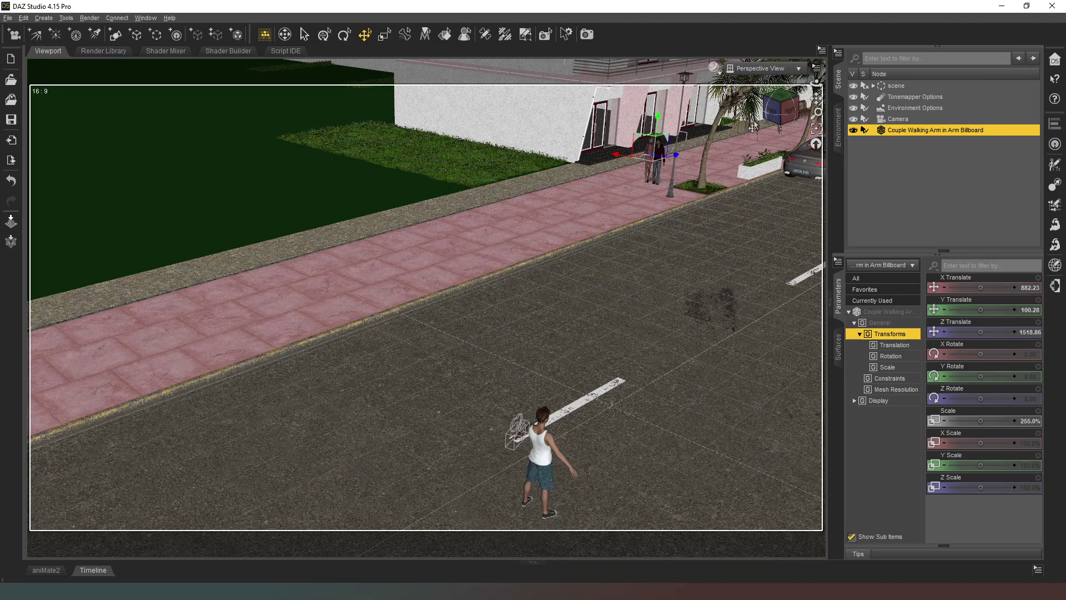
Step: Add the Man Smoking Billboard and move it up the street past the car to about Z 2769.47
drag(777, 114, 815, 99)
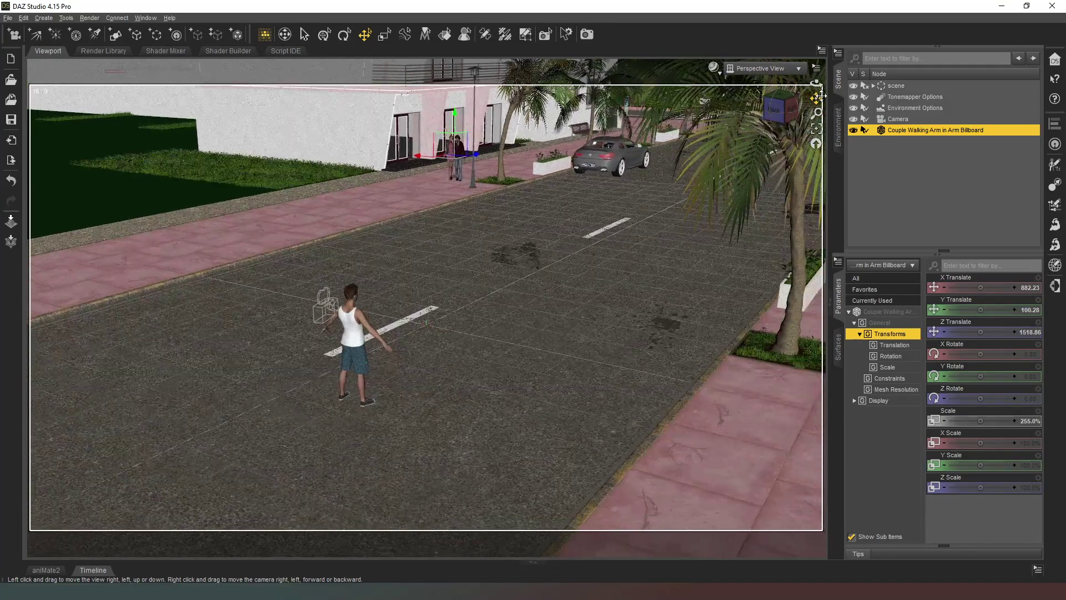
click(780, 108)
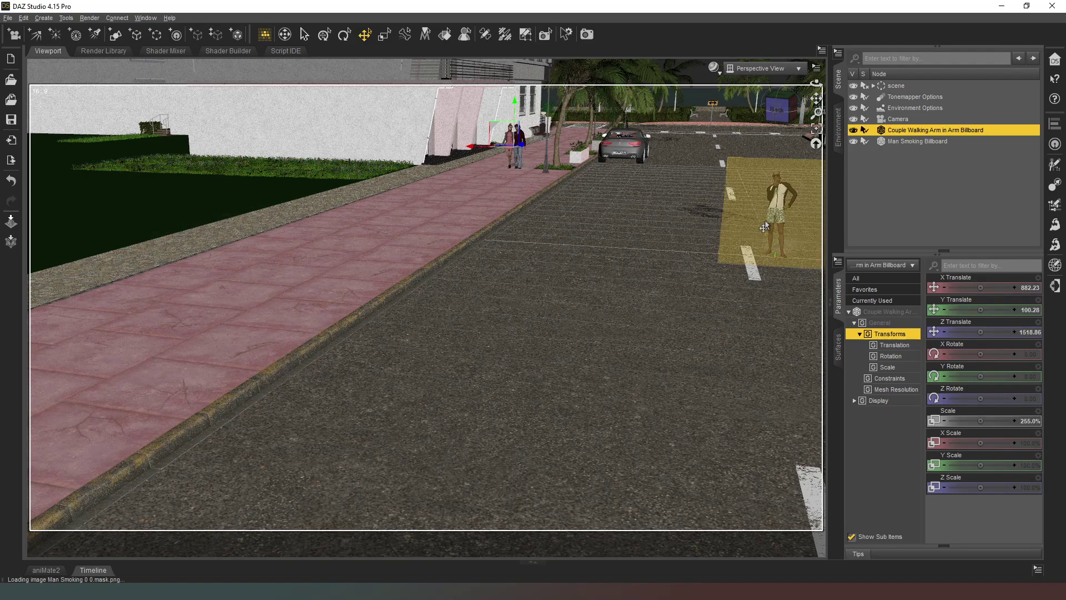
click(768, 222)
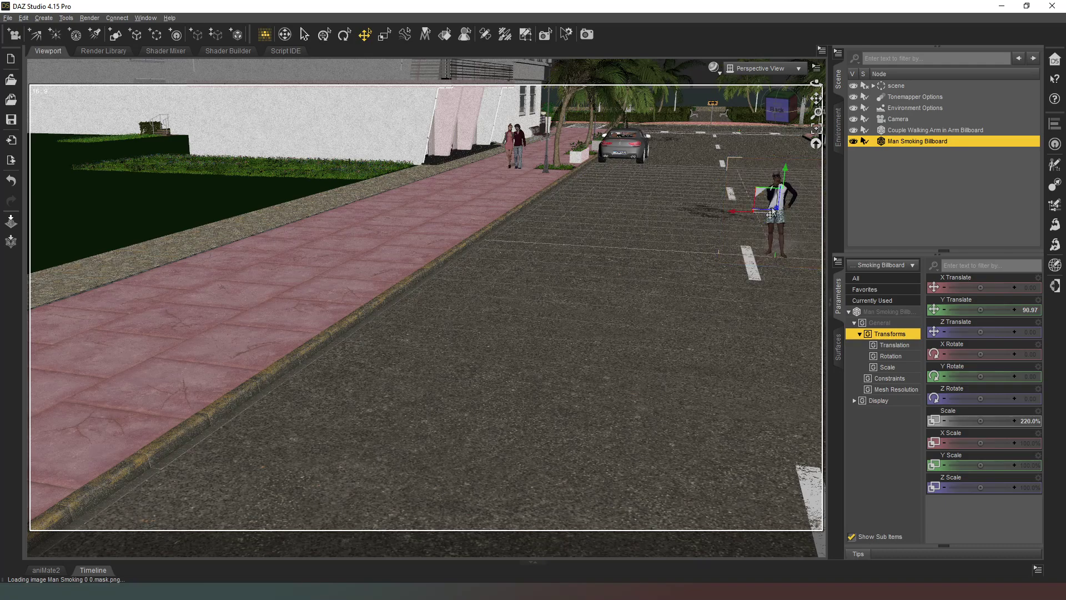
drag(772, 214, 733, 112)
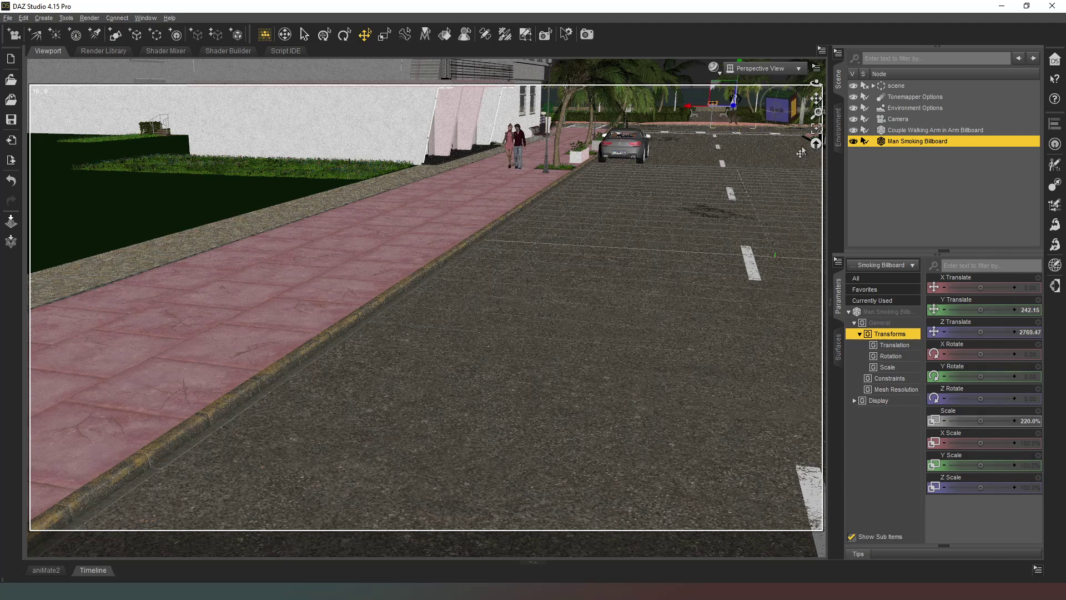
Step: Move the Man Smoking Billboard across the intersection onto the semicircular pavement at about Z 6015.13
click(816, 129)
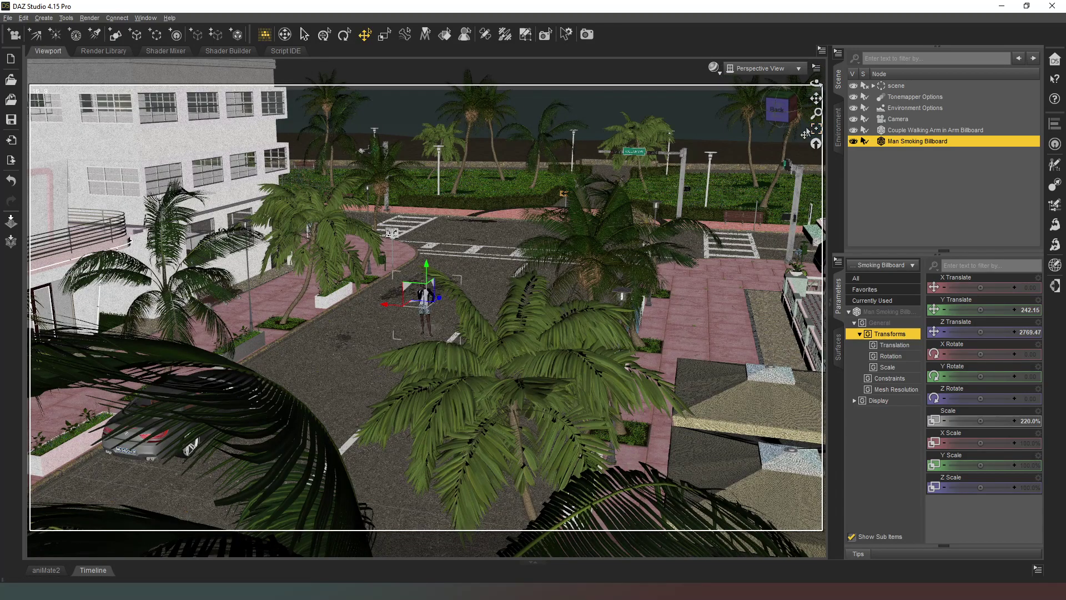
click(781, 110)
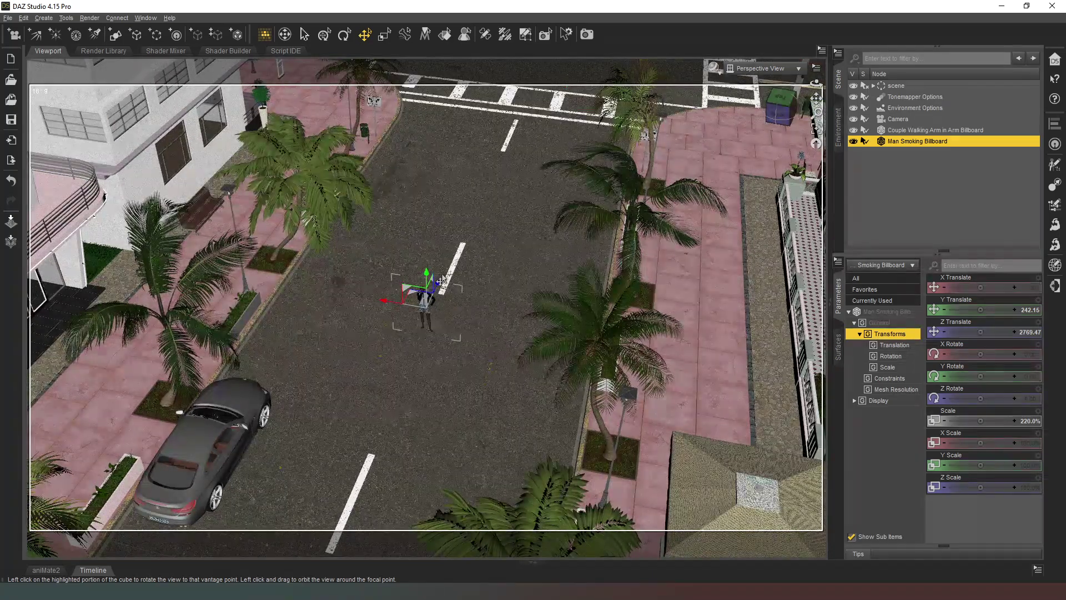
drag(439, 288, 562, 33)
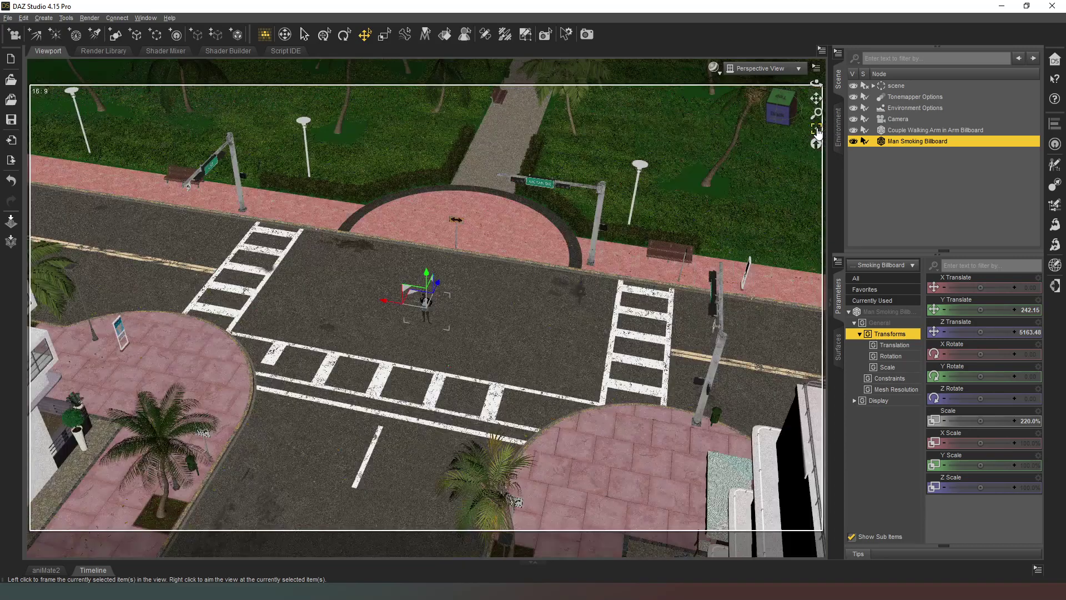
click(816, 128)
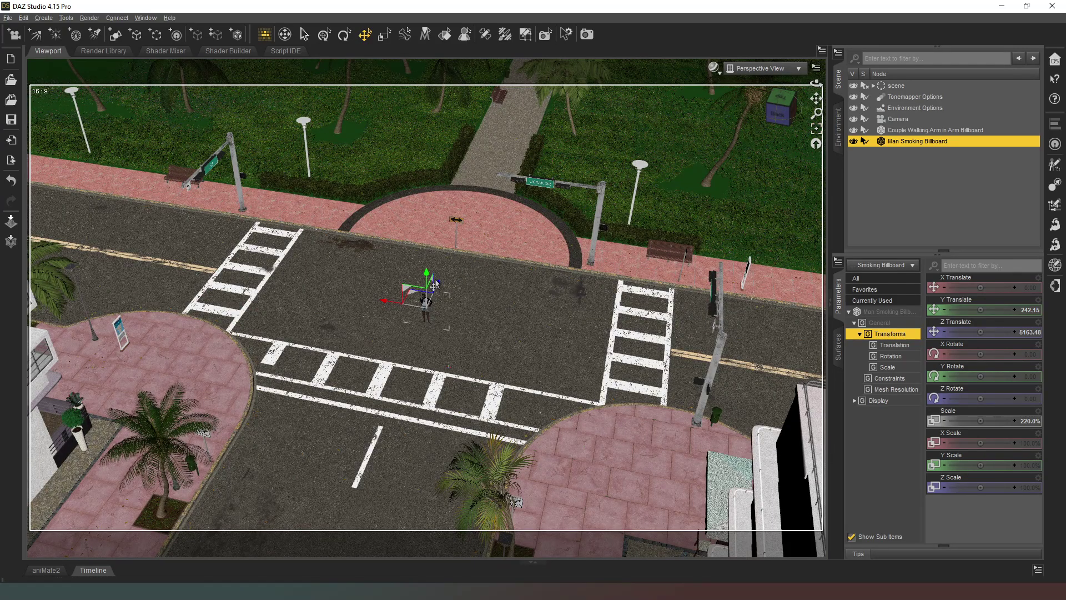
drag(435, 285, 478, 187)
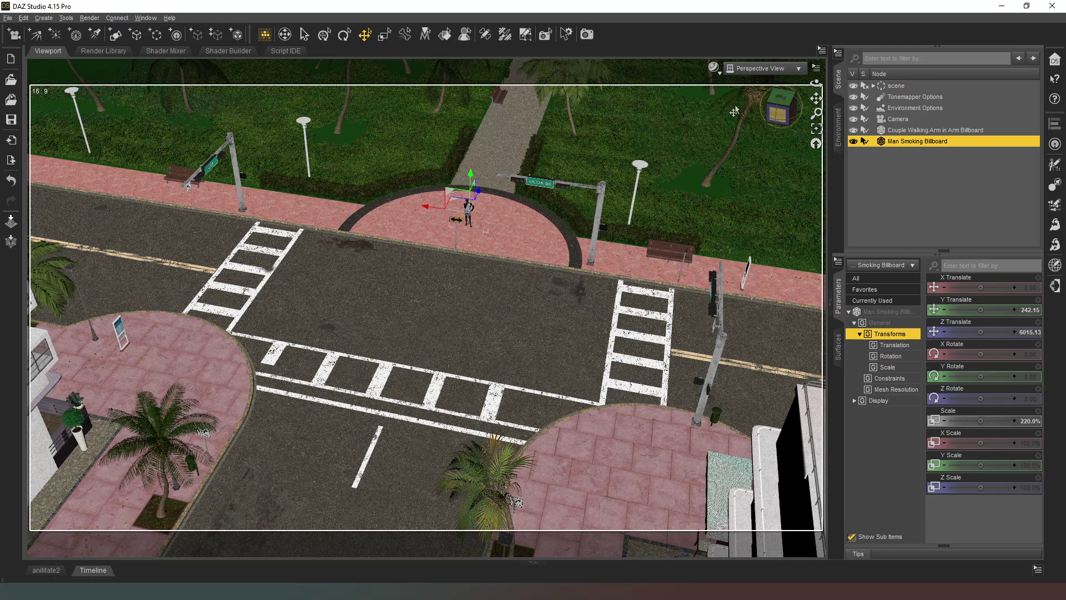
Step: Drop the Man Smoking Billboard to the ground with Move To Floor
click(815, 130)
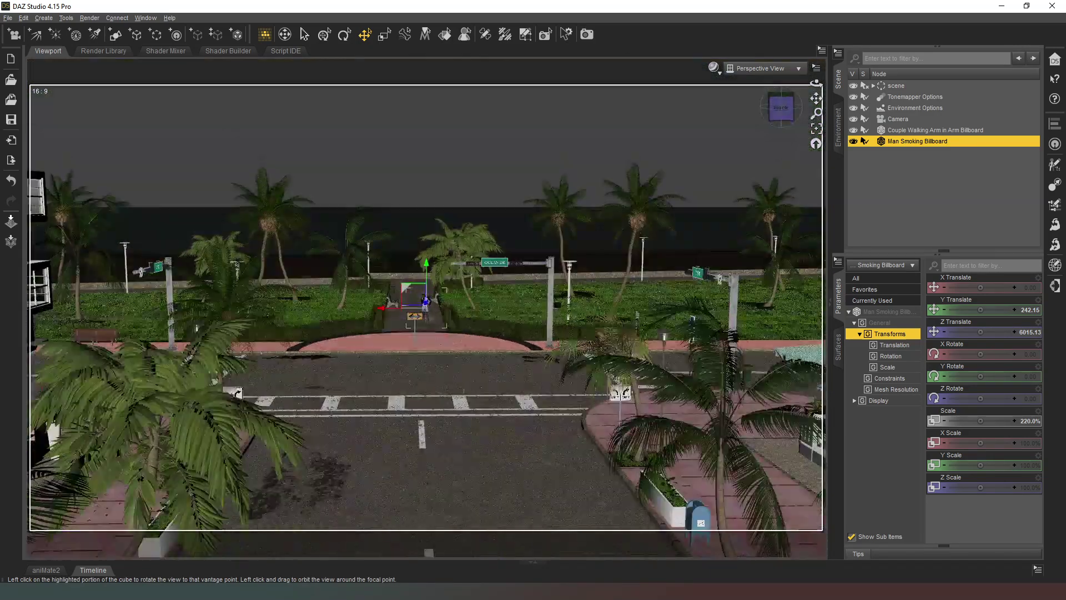
click(838, 260)
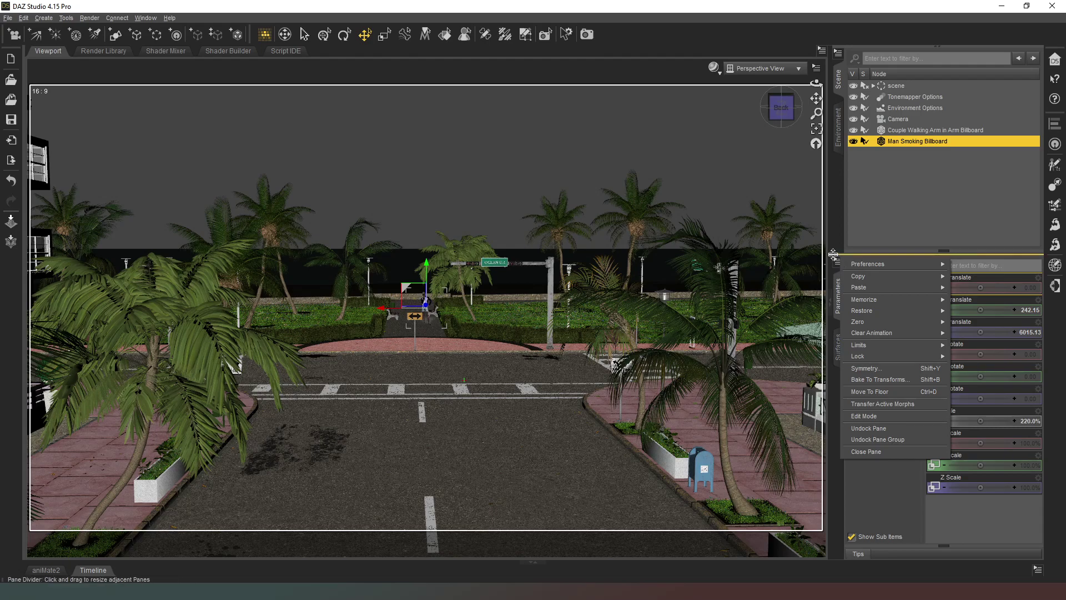
click(901, 390)
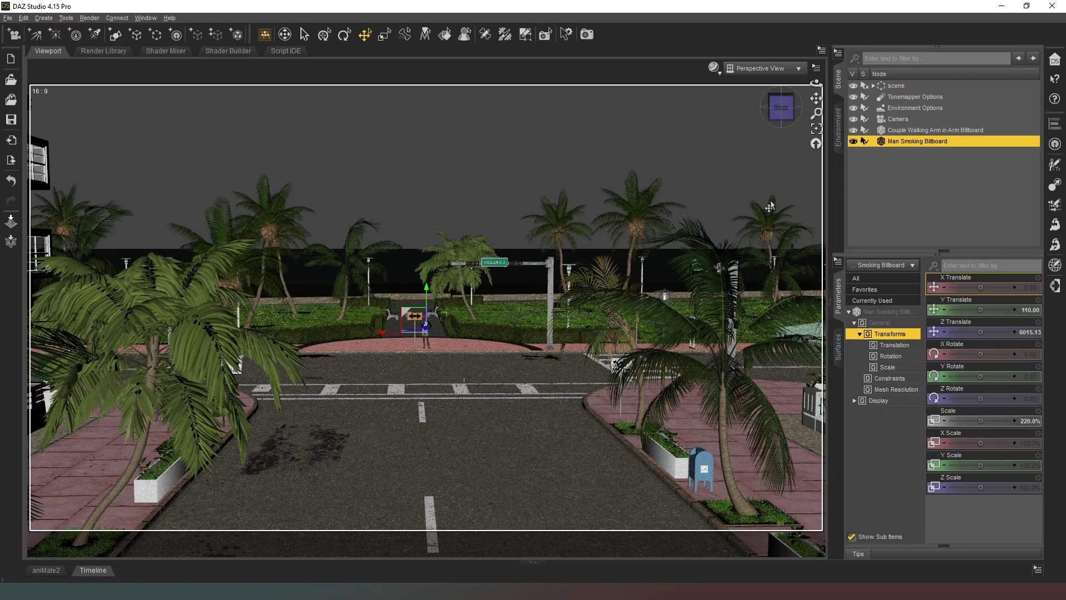
Step: Clear the selection and view the street with both billboards through the Camera
scroll(768, 118, down, 5)
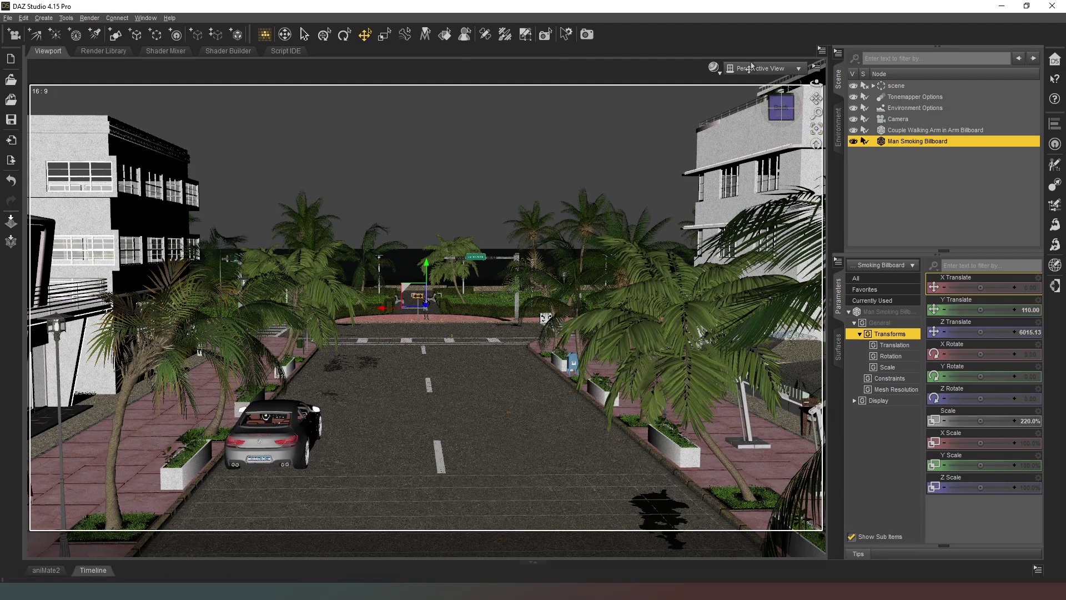
click(767, 89)
click(755, 68)
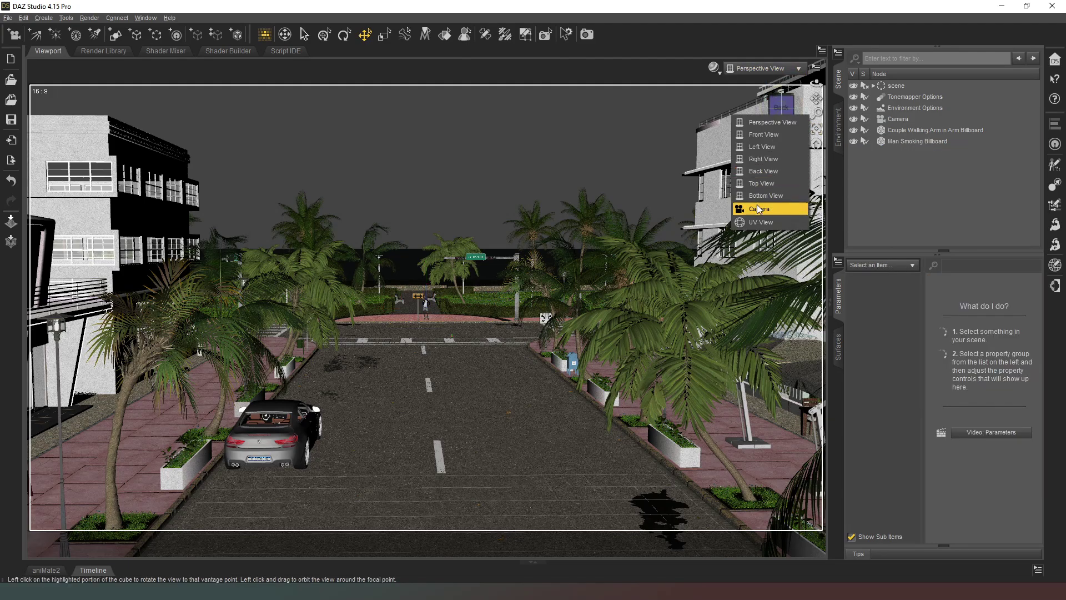
click(758, 210)
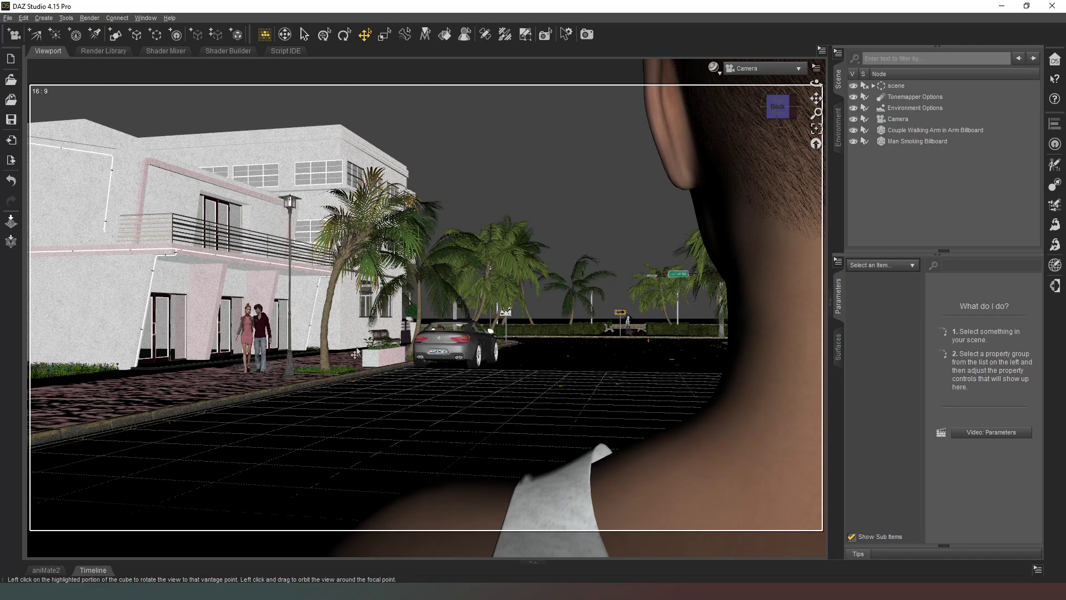
Step: Select the Man Smoking and Couple Walking Arm in Arm billboards and apply Orient Billboard to Camera with Live Preview on
click(899, 142)
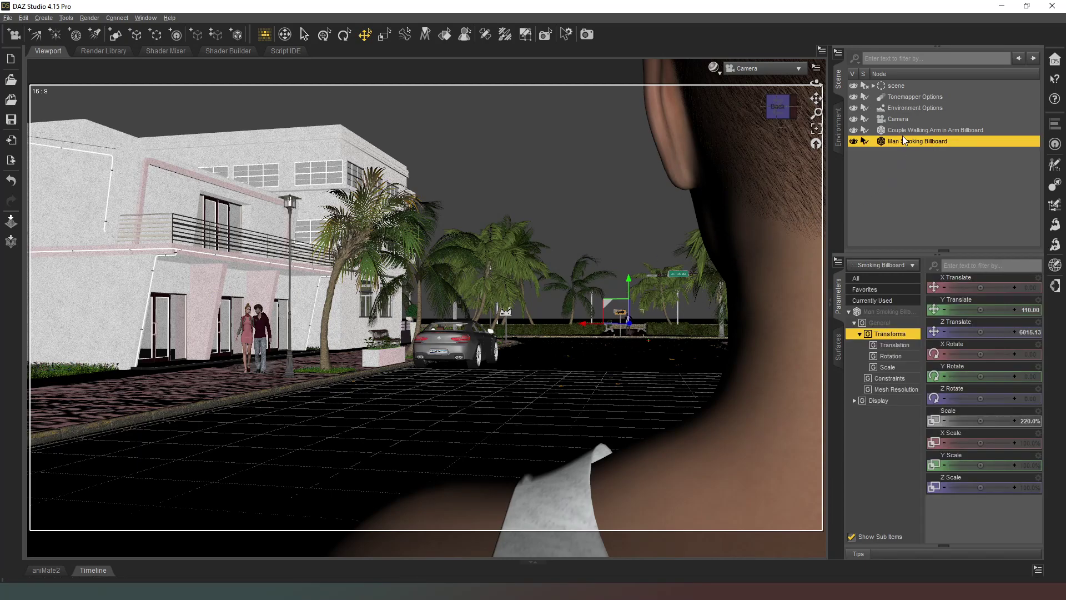
ctrl+click(908, 130)
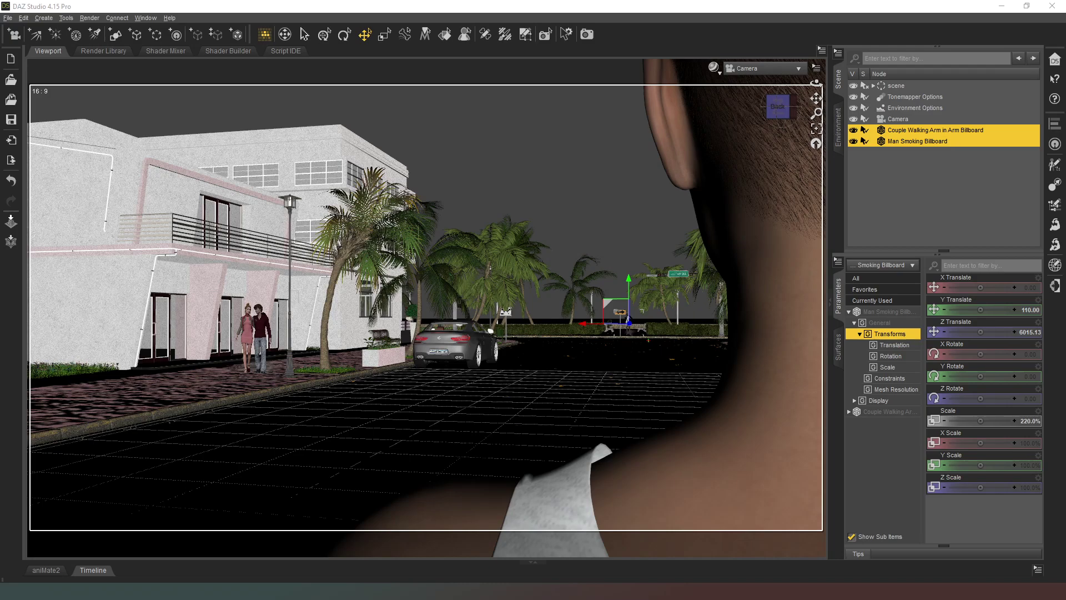
drag(550, 218, 538, 222)
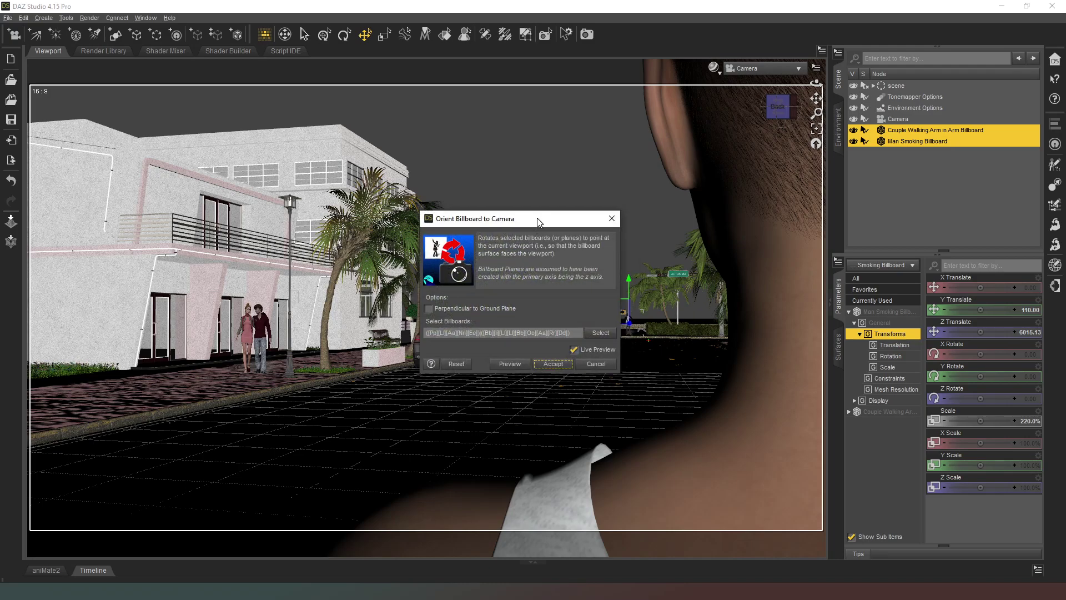
key(Return)
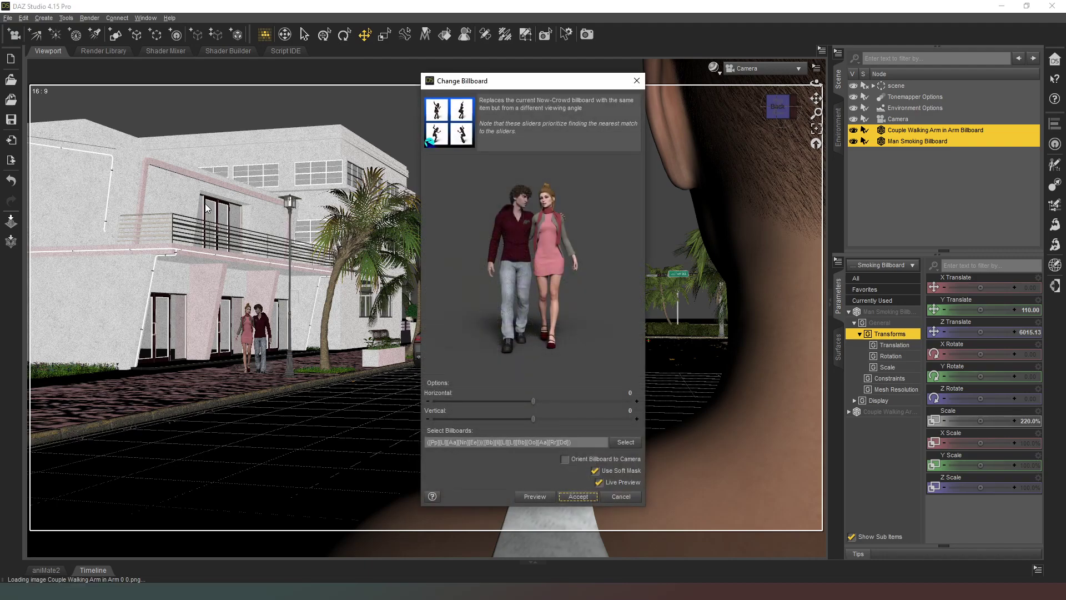
Step: Close the Change Billboard dialog, switch the camera view to NVIDIA Iray shading and clear the selection
click(621, 496)
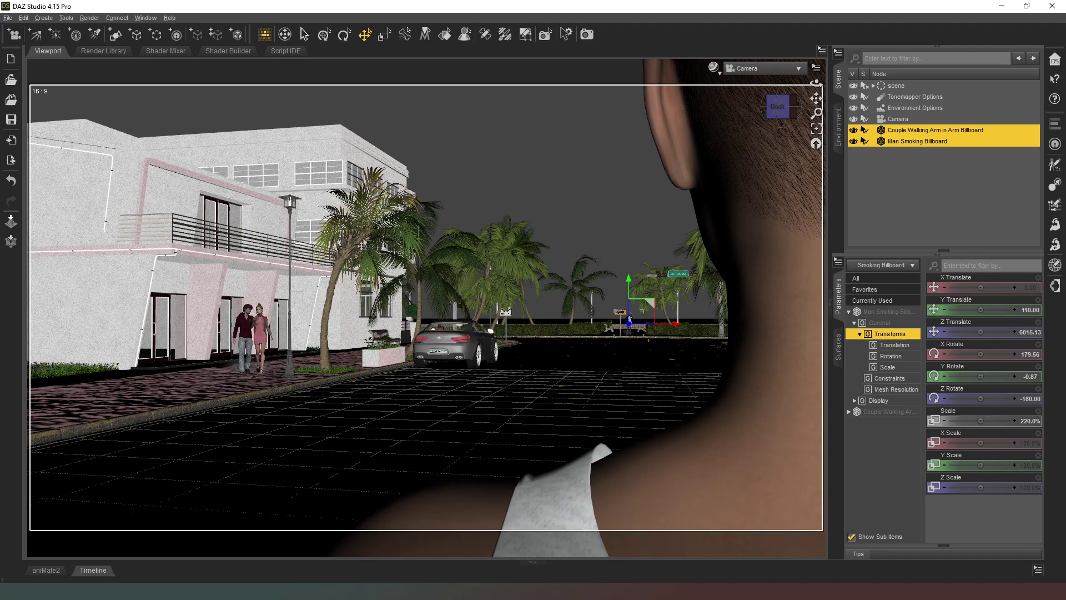
click(713, 67)
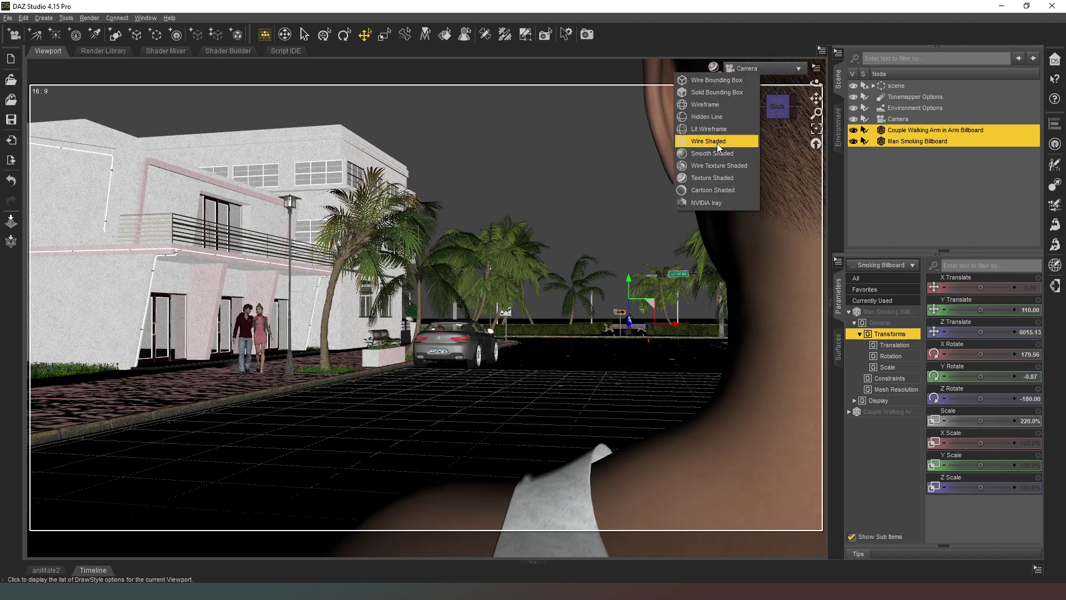
click(715, 202)
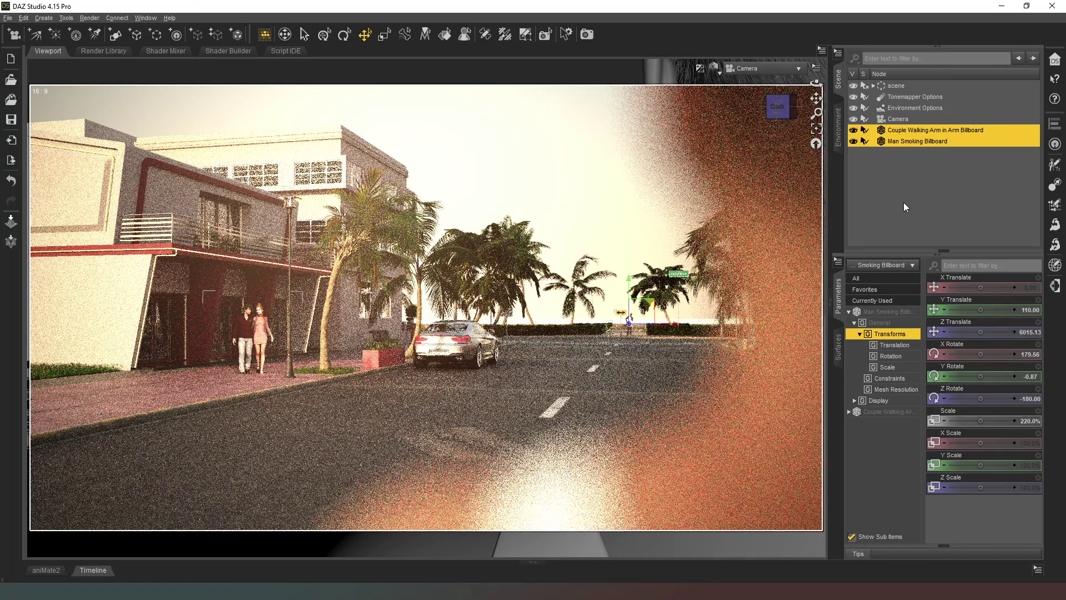
click(931, 194)
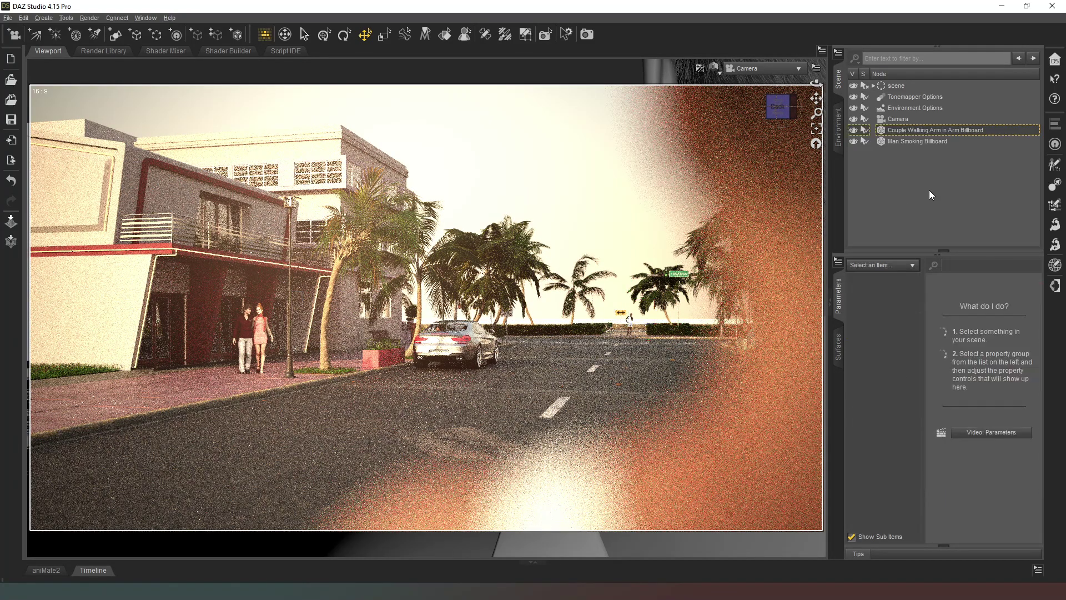
Step: Open the Change Billboard options for the Couple Walking Arm in Arm Billboard and close them again
click(924, 132)
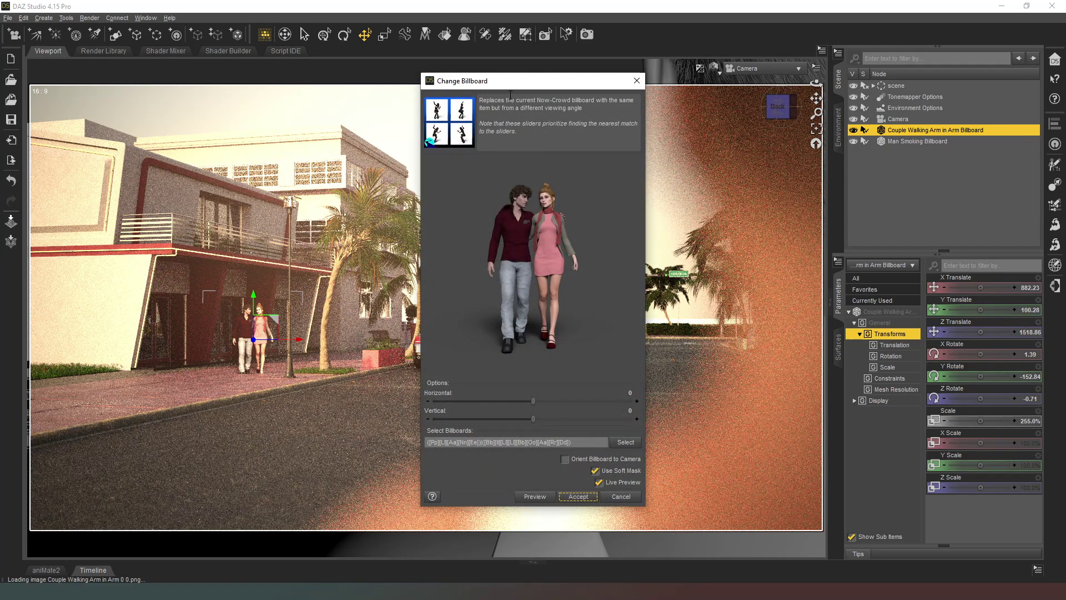
key(Escape)
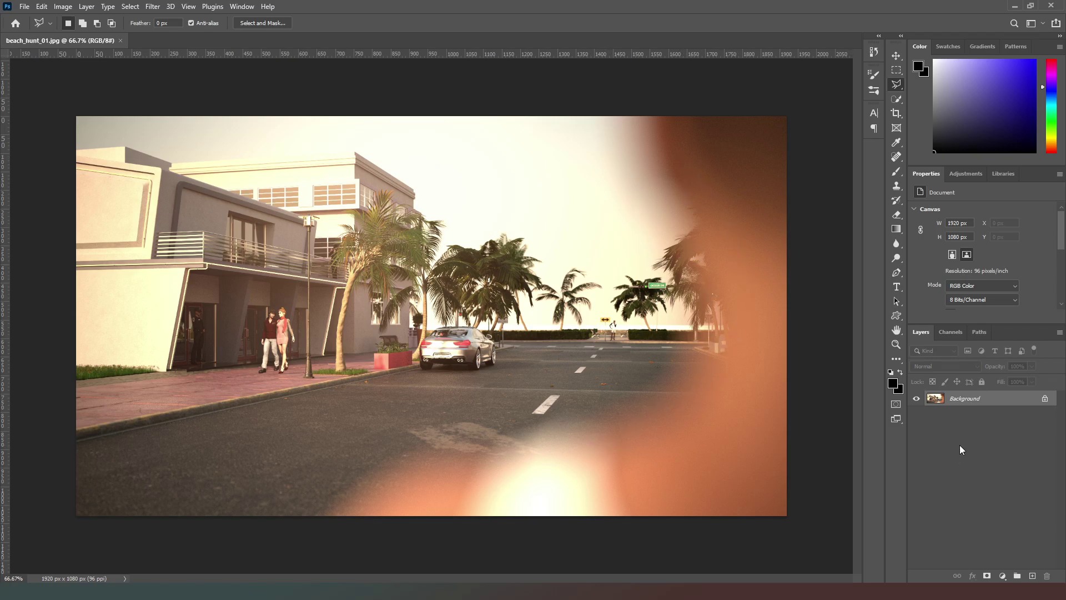
Step: In Photoshop, duplicate the Background layer of beach_hunt_01.jpg and apply the Despeckle filter to the copy
key(ctrl+j)
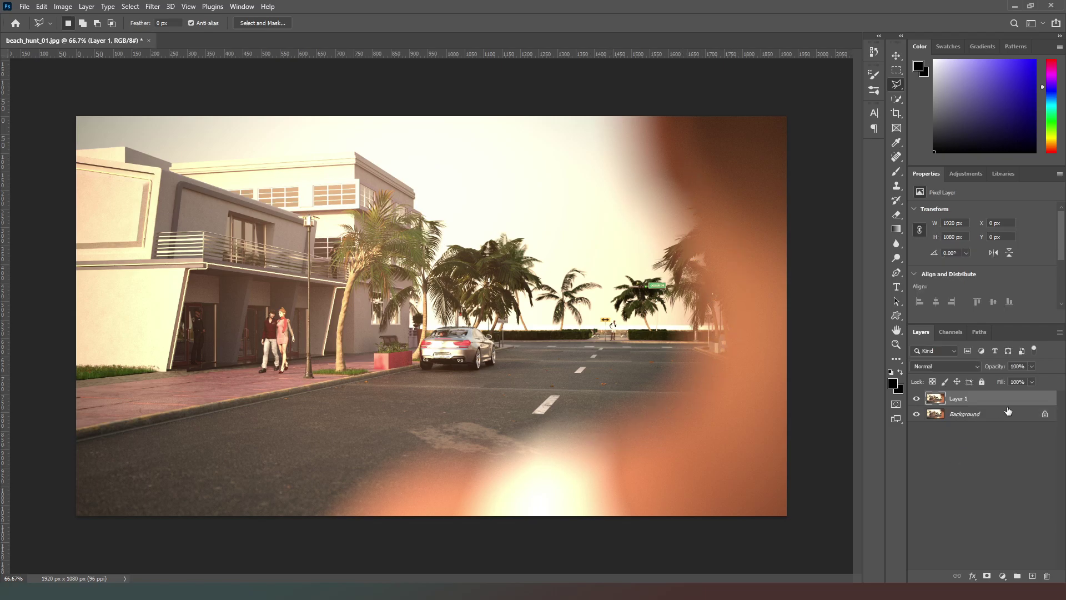
click(147, 7)
mouse_move(204, 183)
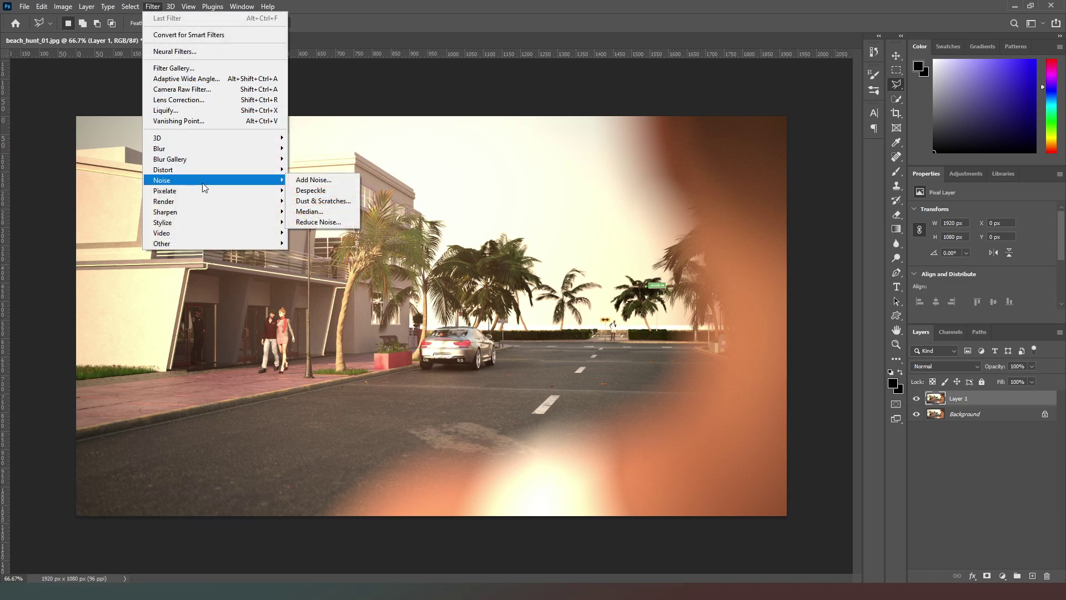
click(335, 191)
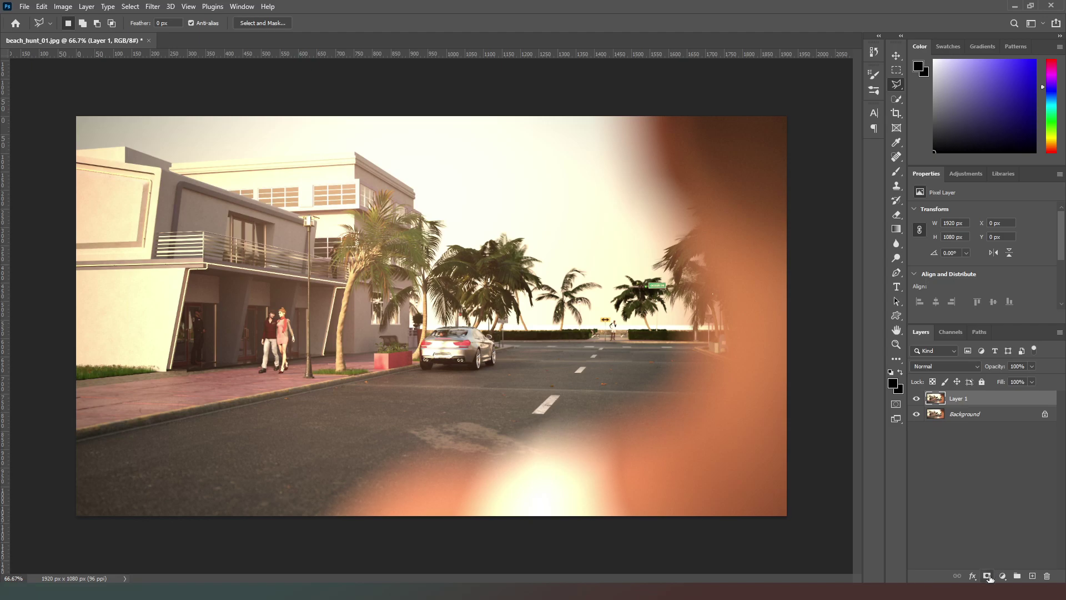
Step: Add an inverted black mask to the despeckled layer and paint white over the blurred foreground figure with a soft 300 px brush
click(988, 576)
key(ctrl+i)
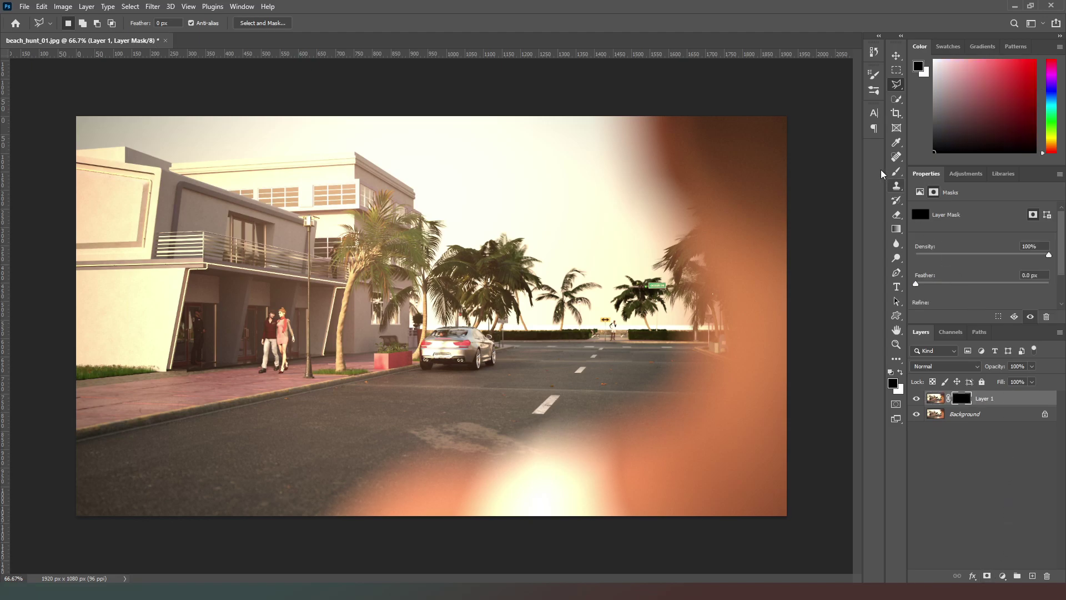
click(896, 171)
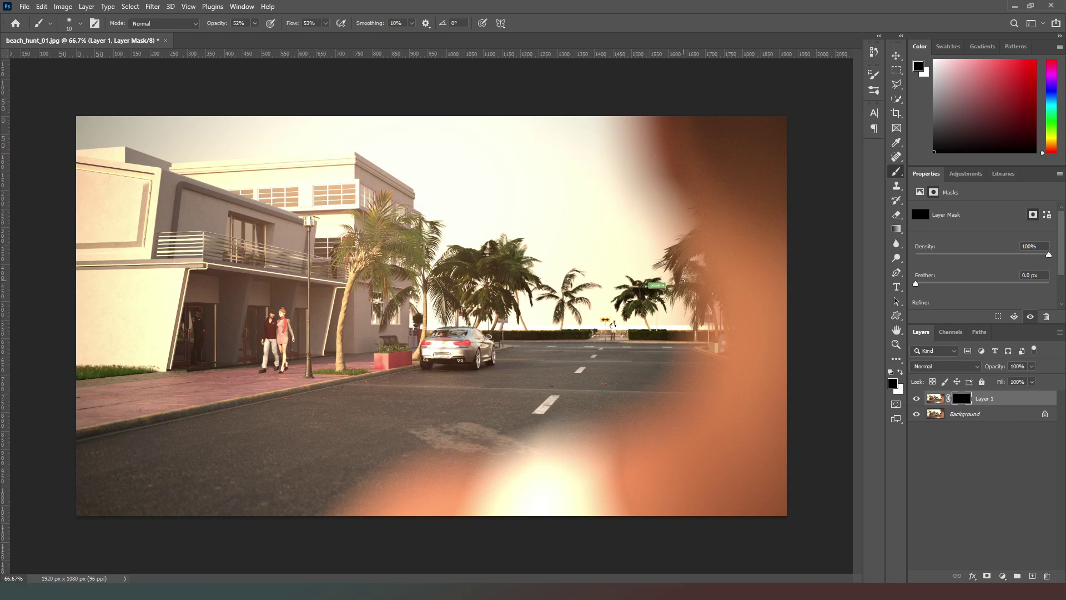
key(bracketright)
key(bracketright)
key(bracketright)
key(bracketright)
key(bracketright)
key(bracketright)
key(bracketright)
key(bracketright)
key(bracketright)
key(bracketright)
key(bracketright)
key(bracketright)
key(bracketright)
click(900, 374)
key(bracketright)
key(bracketright)
mouse_move(648, 118)
mouse_down()
mouse_move(700, 257)
mouse_move(680, 178)
mouse_move(726, 239)
mouse_move(665, 141)
mouse_move(731, 231)
mouse_up()
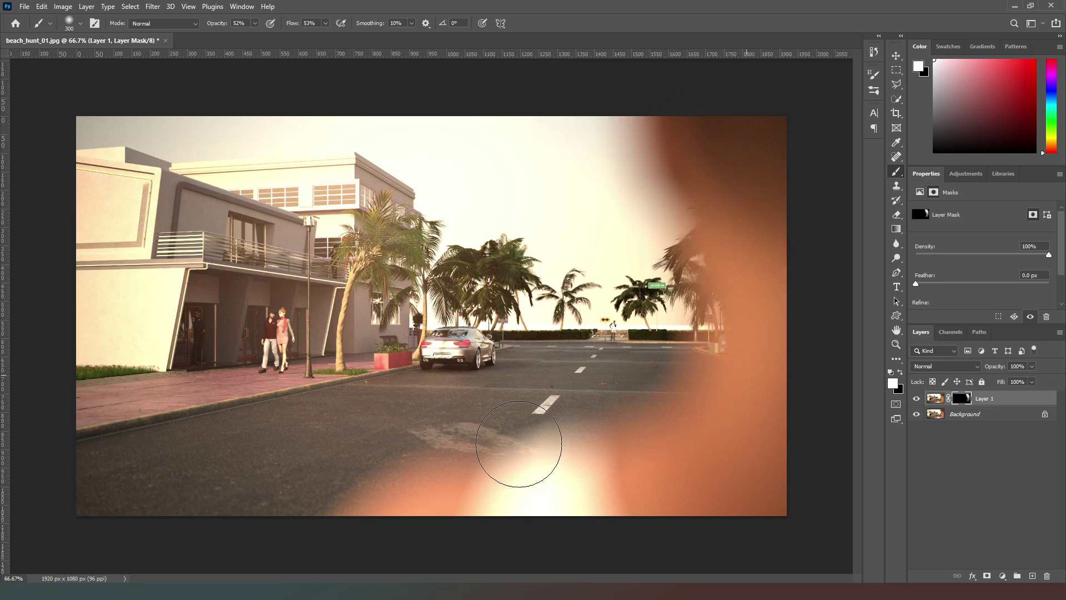
mouse_move(518, 444)
mouse_down()
mouse_move(545, 455)
mouse_move(396, 479)
mouse_move(310, 512)
mouse_move(580, 474)
mouse_up()
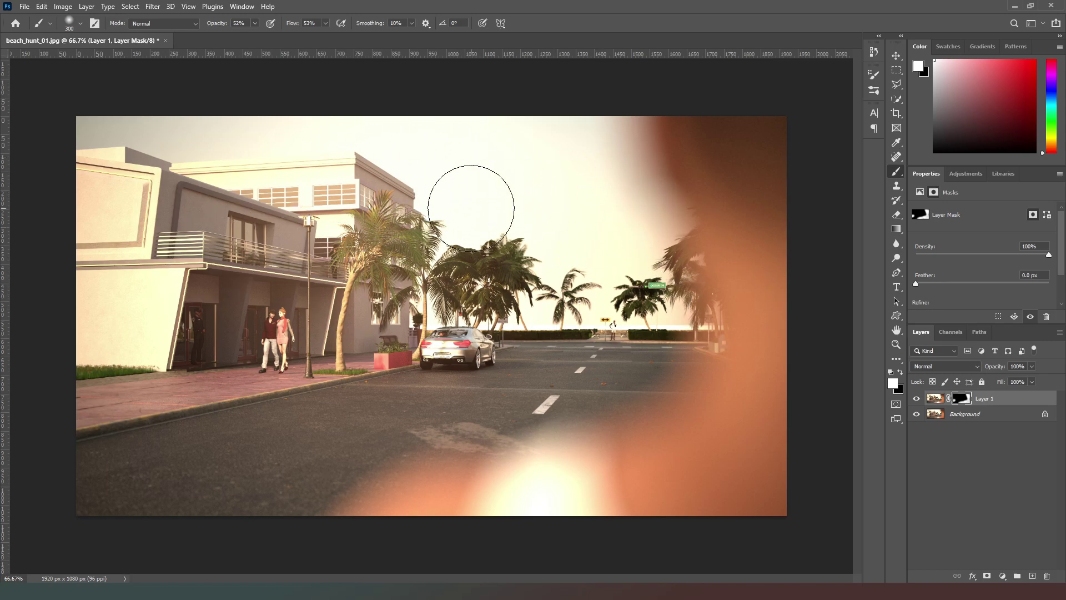
Step: Stamp the visible image onto a new layer and apply a Threshold adjustment at level 237
key(ctrl+shift+alt+n)
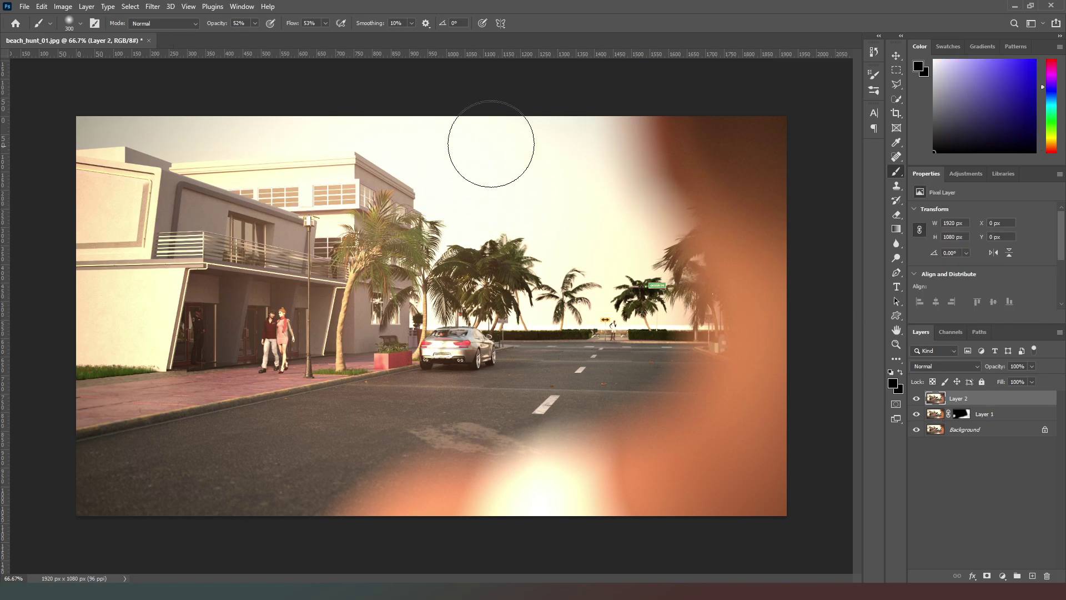
click(82, 8)
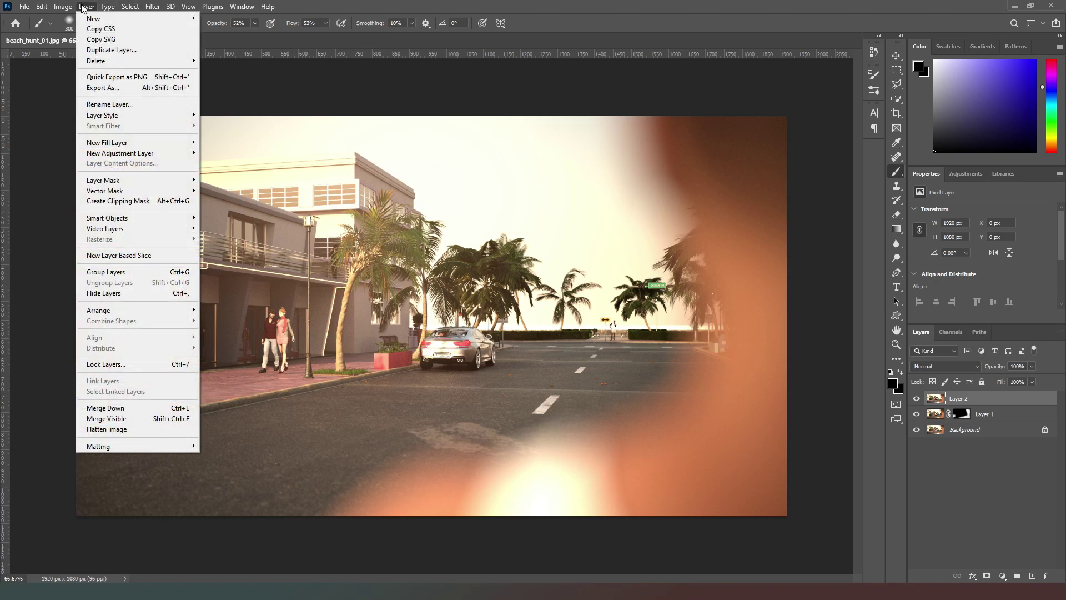
mouse_move(62, 6)
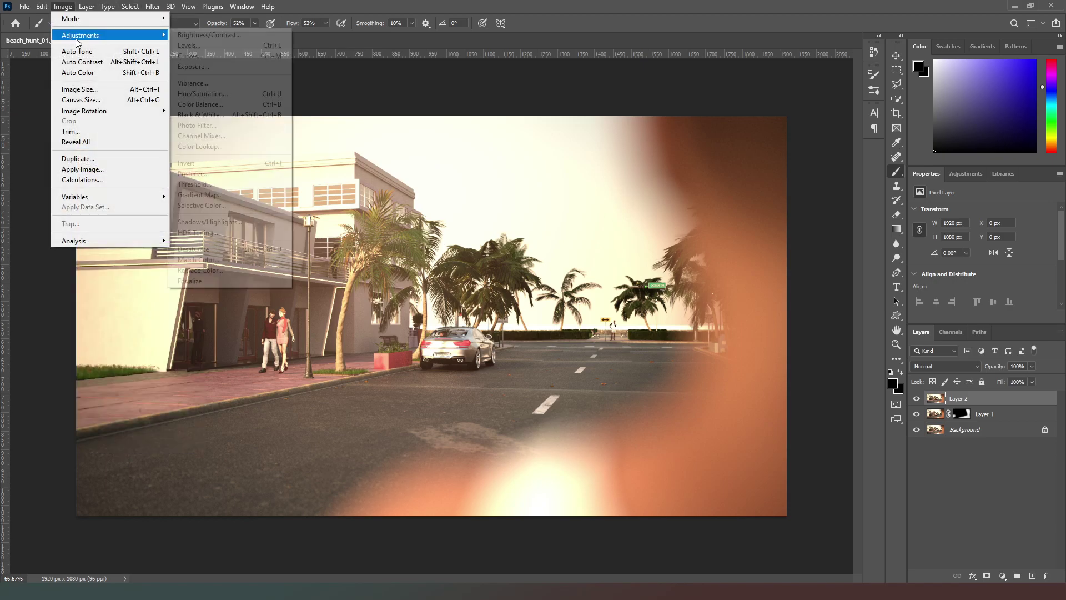
mouse_move(89, 35)
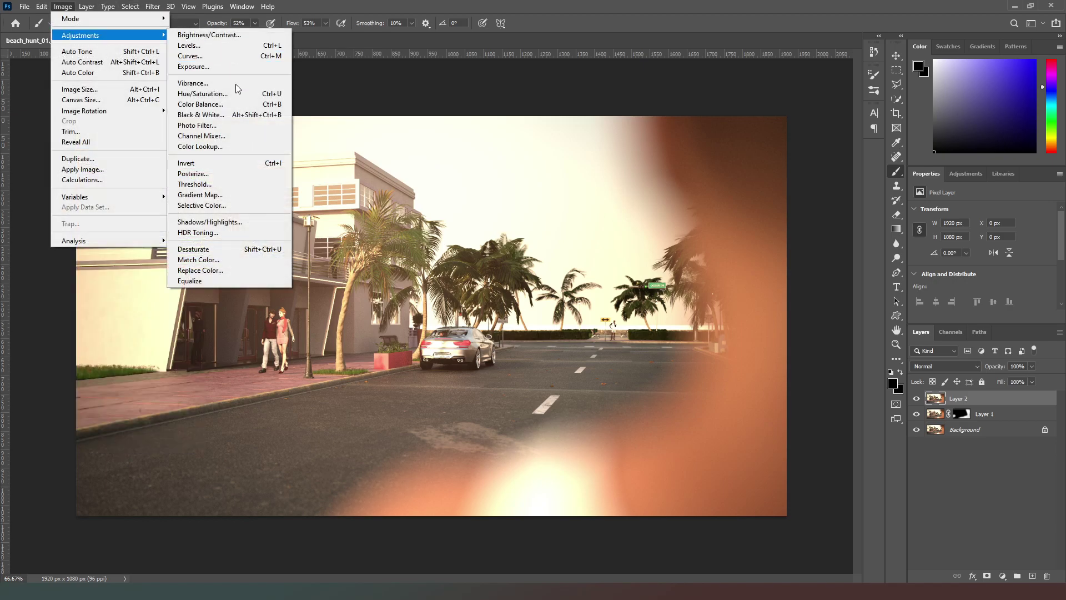
click(194, 184)
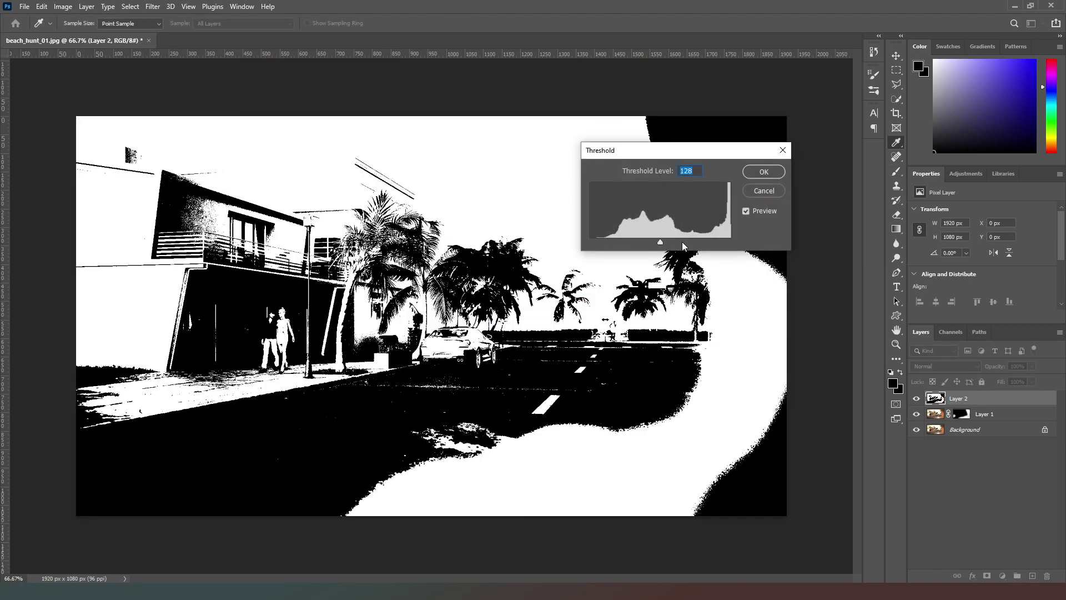
drag(682, 242, 720, 242)
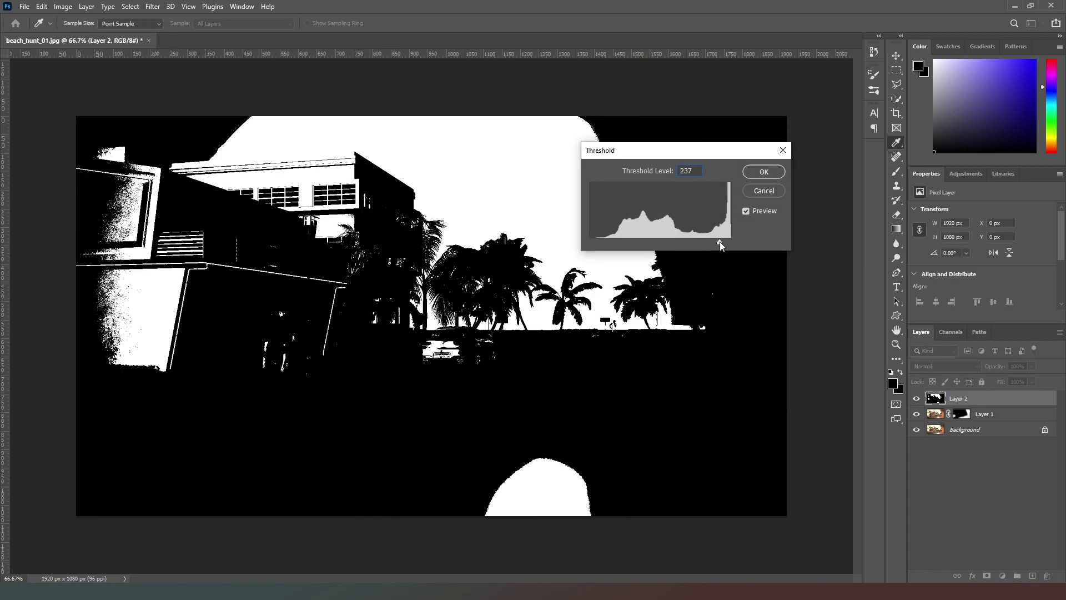
click(764, 172)
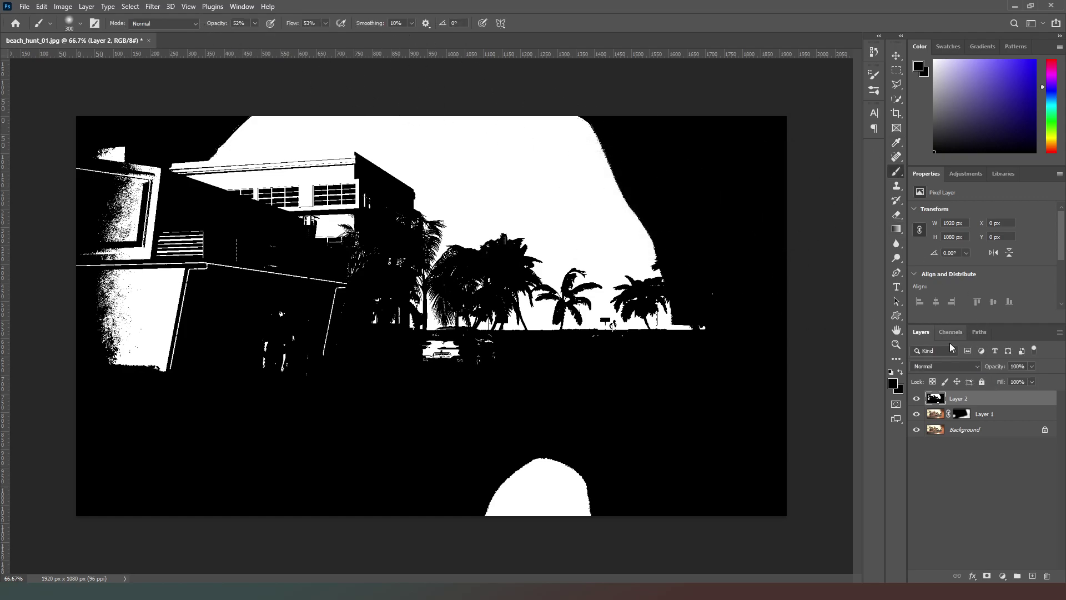
Step: Set the threshold layer's blend mode to Screen and apply a Gaussian Blur with a radius of 19.4 pixels
click(944, 366)
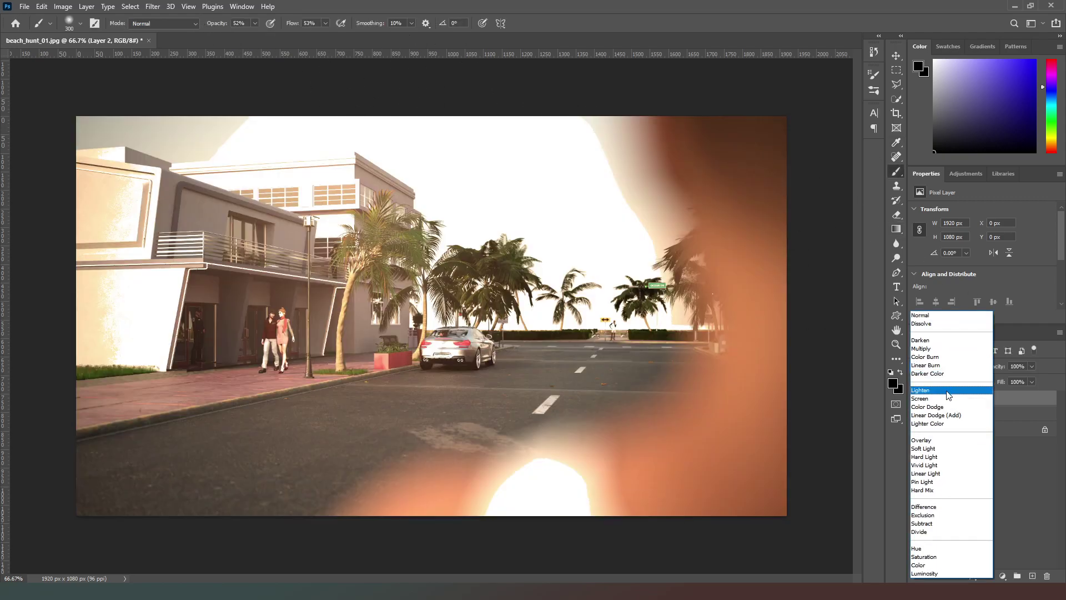
click(943, 398)
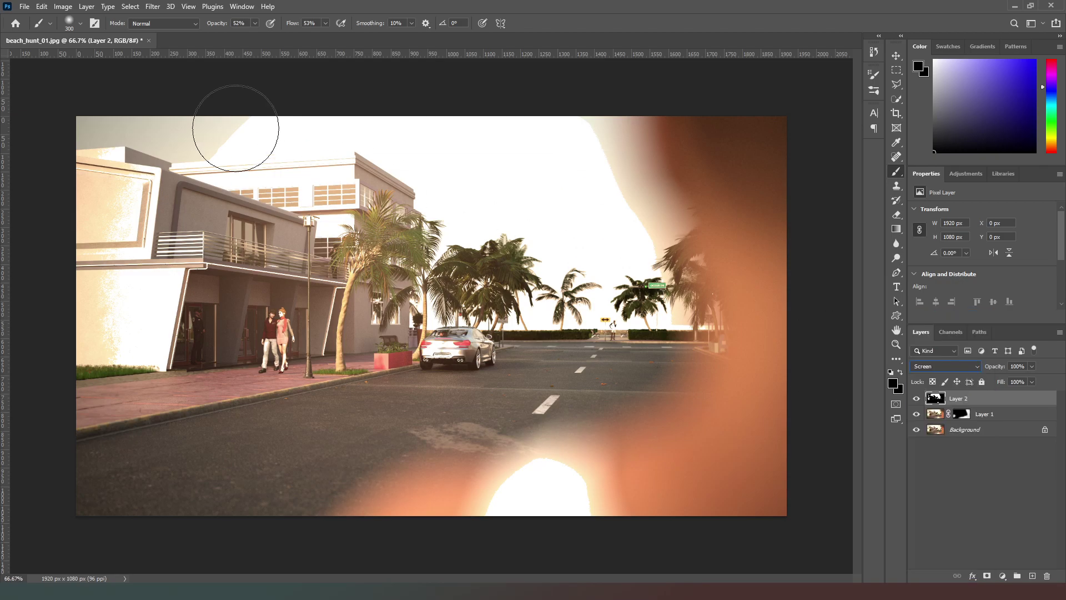
click(158, 8)
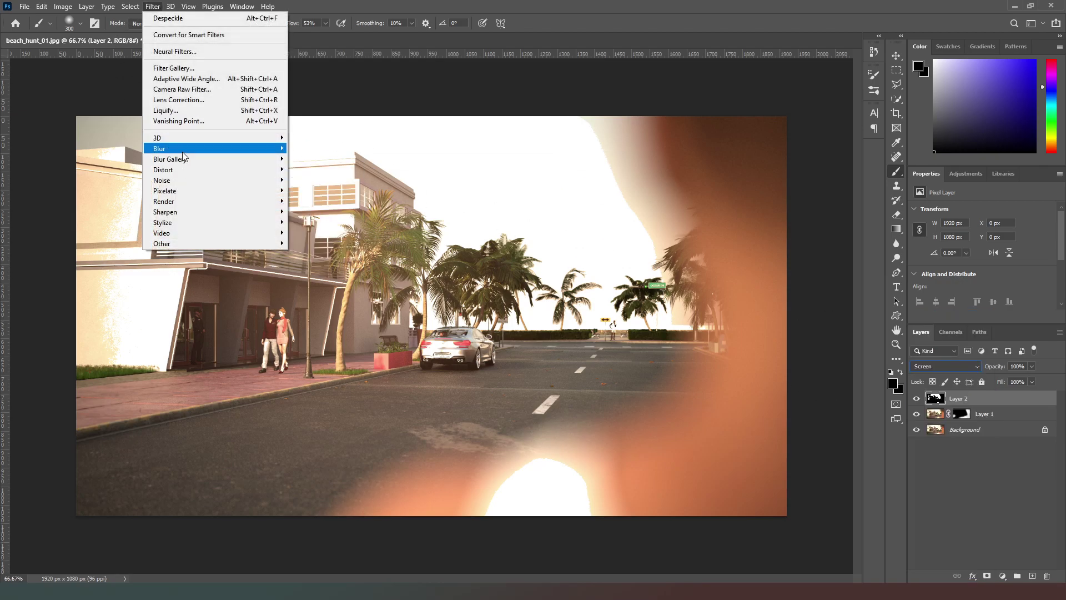
mouse_move(266, 149)
click(318, 190)
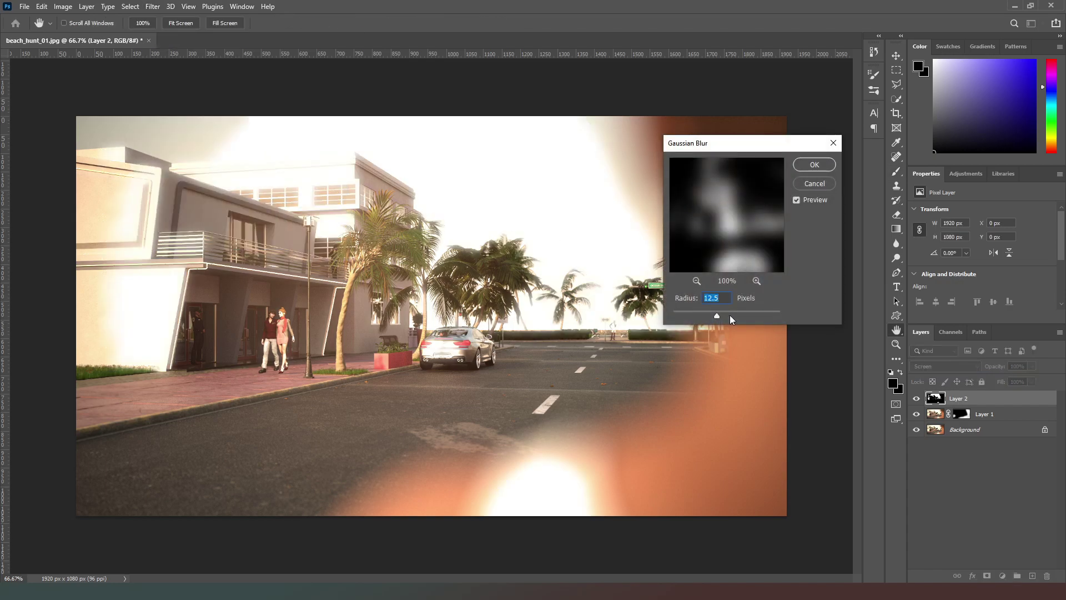
click(726, 315)
drag(728, 314, 720, 314)
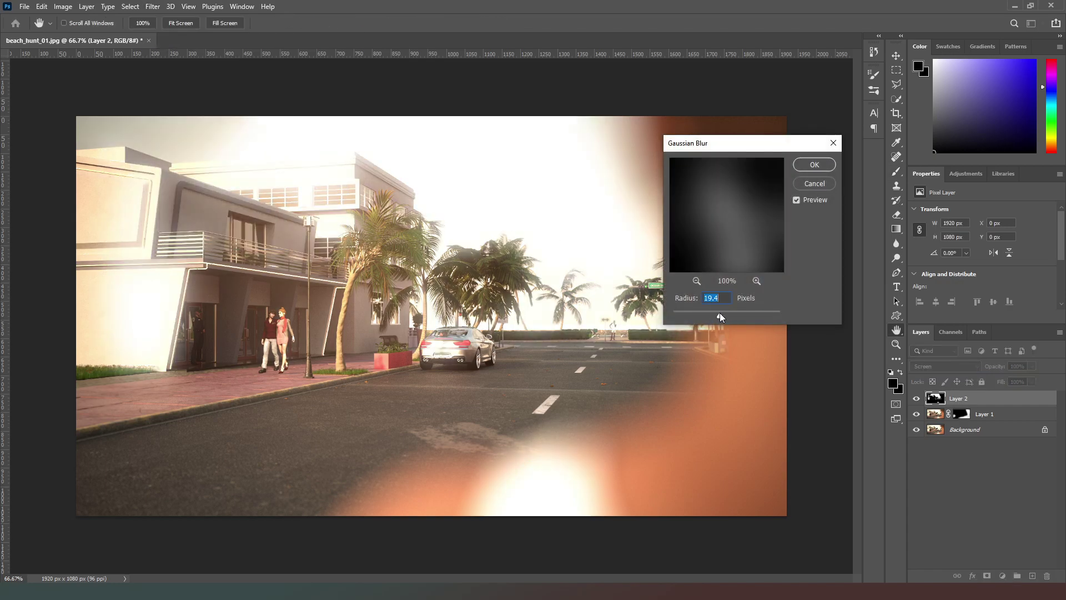
click(816, 166)
key(b)
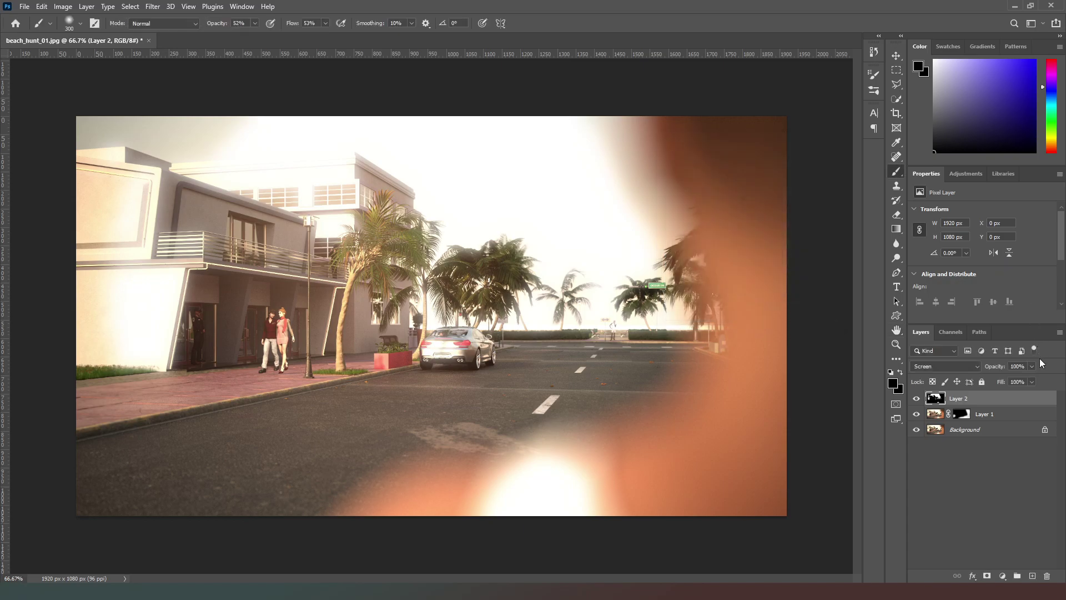
Step: Reduce the blurred Screen layer's opacity to 38%
click(1031, 367)
click(1009, 380)
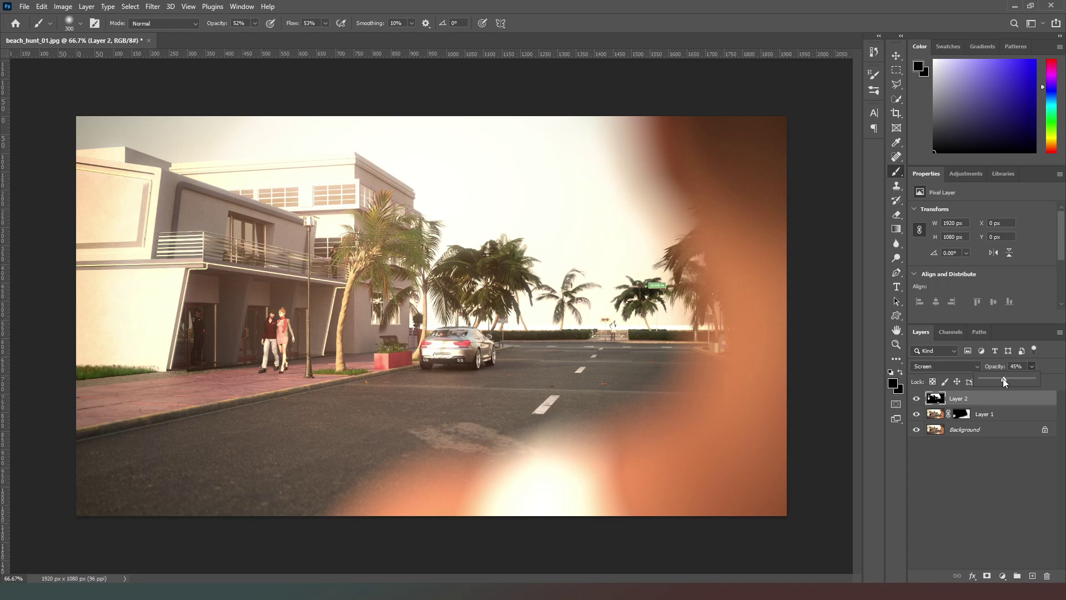
drag(1003, 380, 1000, 380)
Step: Try a light pink Color Overlay (eda4a4) on the glow layer, then cancel the layer style
click(992, 406)
double_click(992, 406)
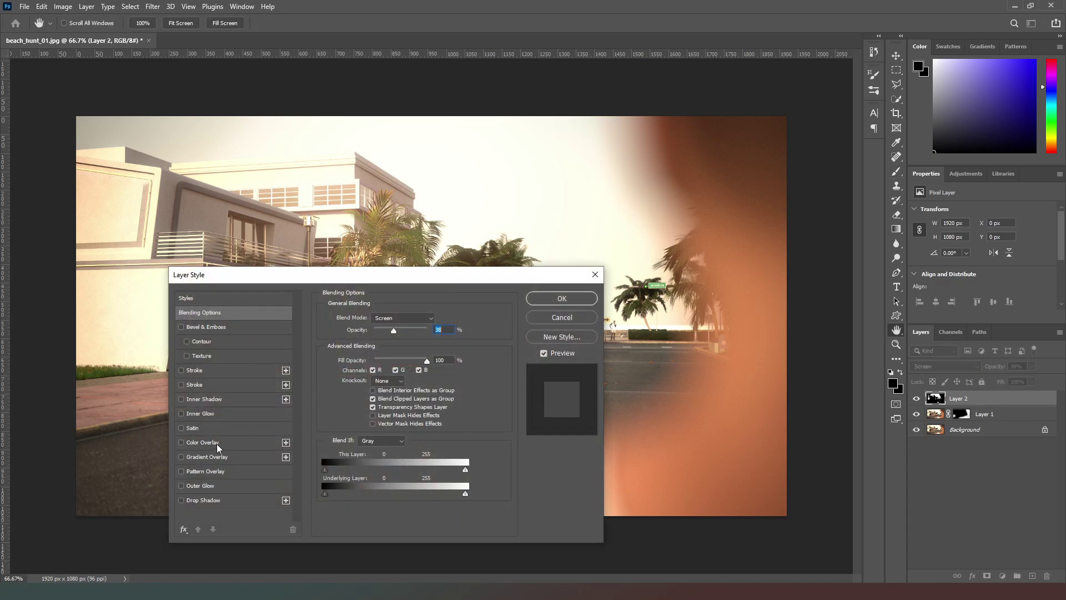
click(216, 442)
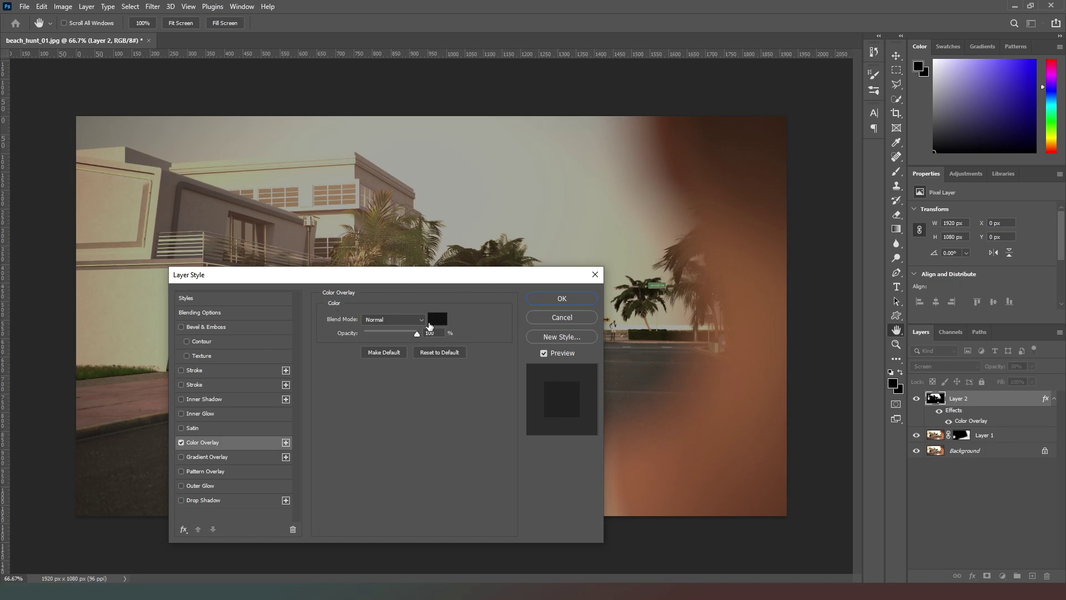
click(437, 320)
click(661, 156)
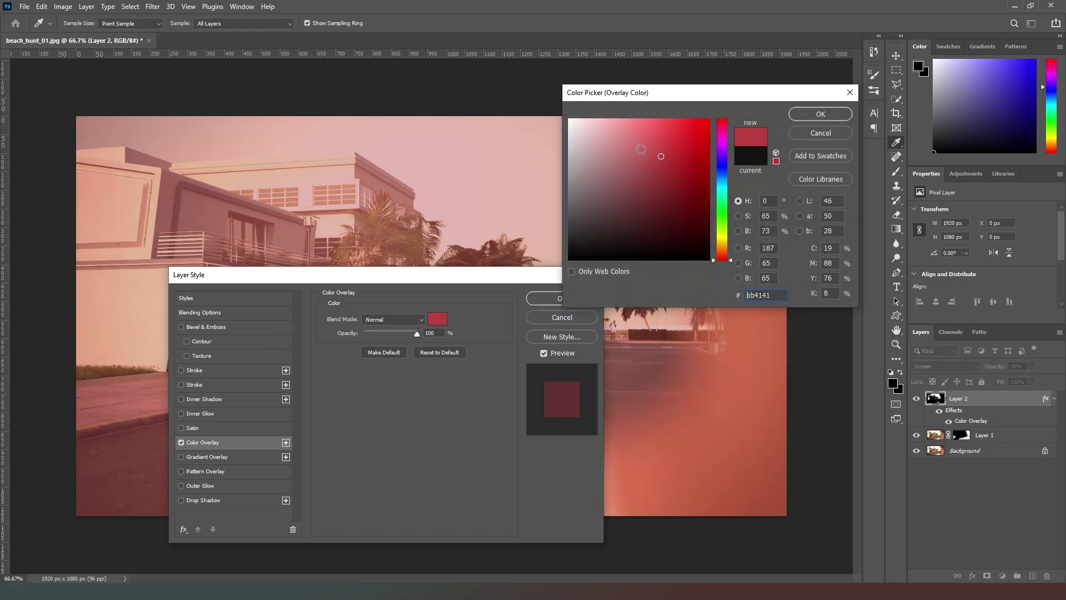
click(612, 128)
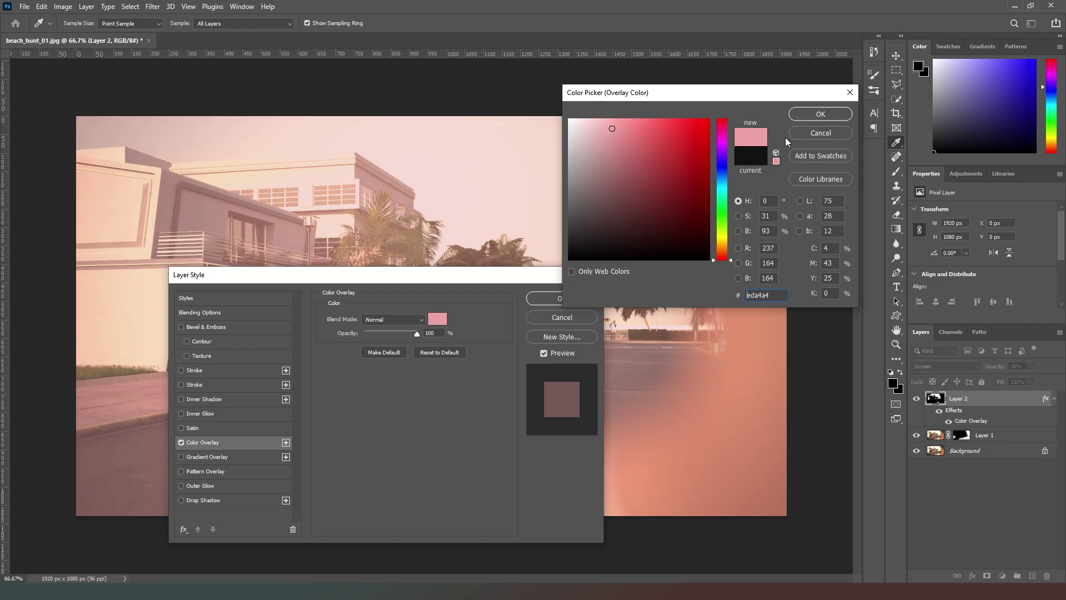
click(820, 133)
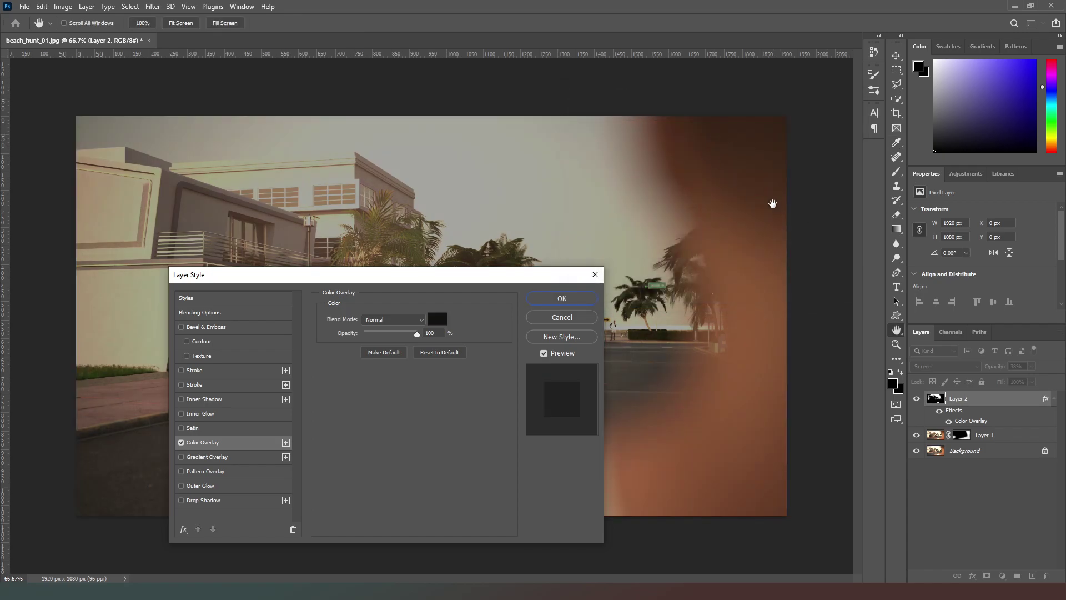
click(562, 318)
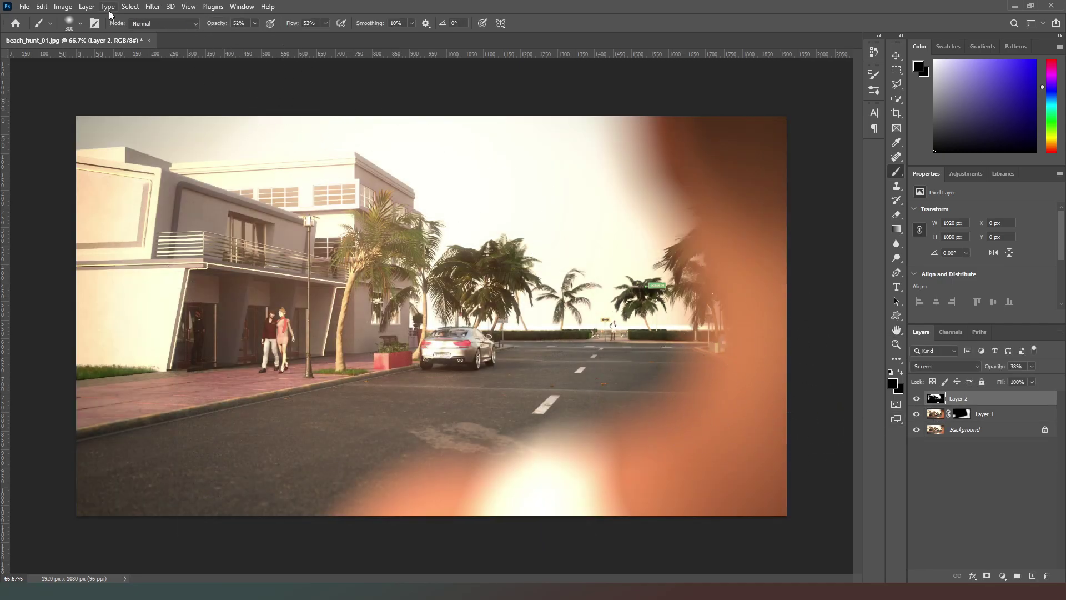
Step: Start a Replace Color adjustment on the glow layer and set white (ffffff) as the color to replace
click(62, 6)
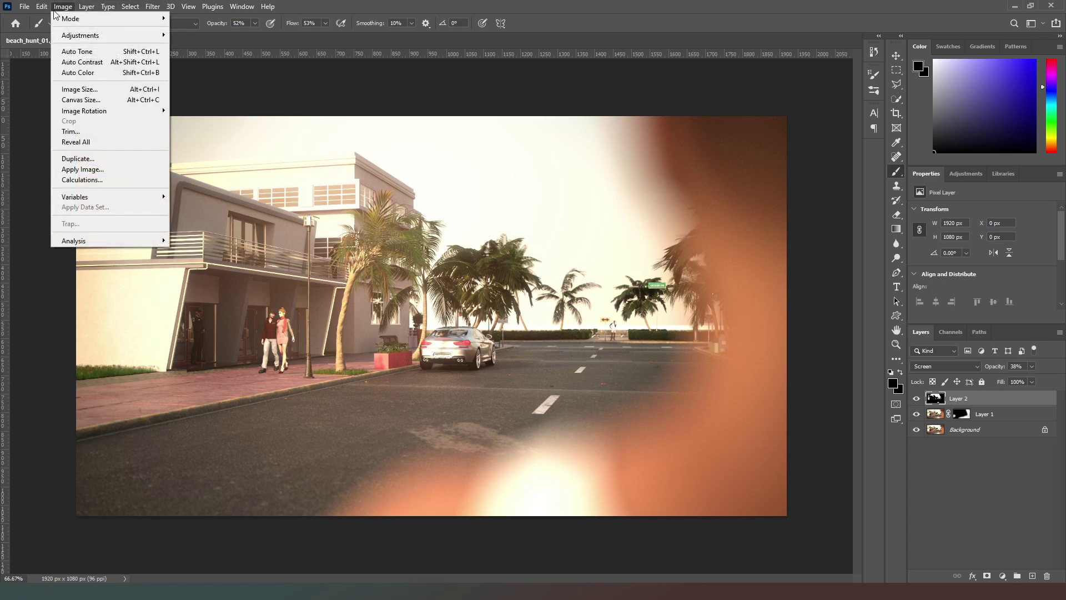
mouse_move(67, 36)
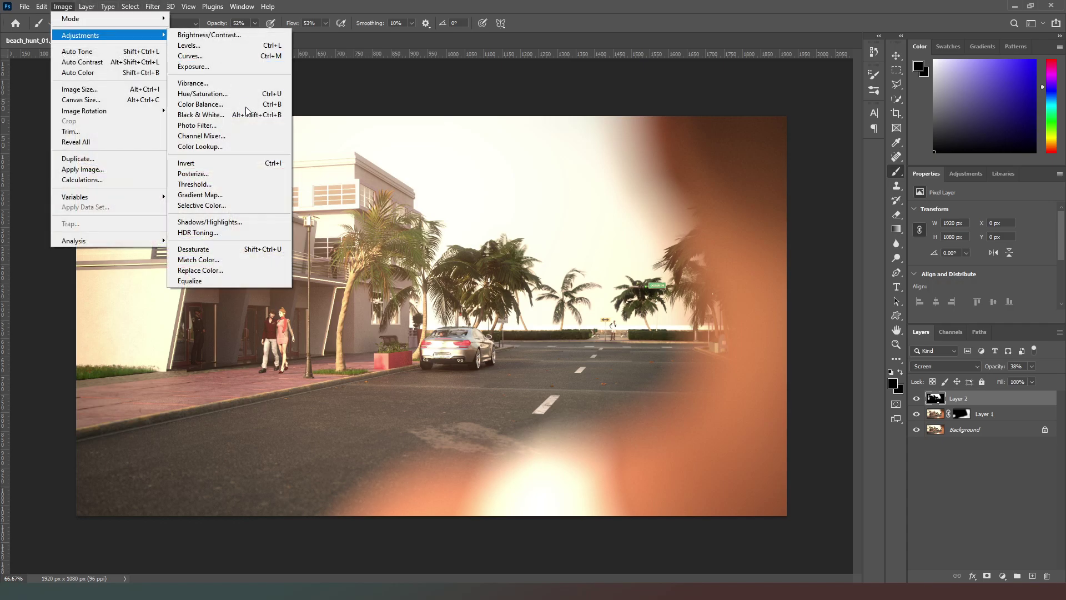
click(220, 270)
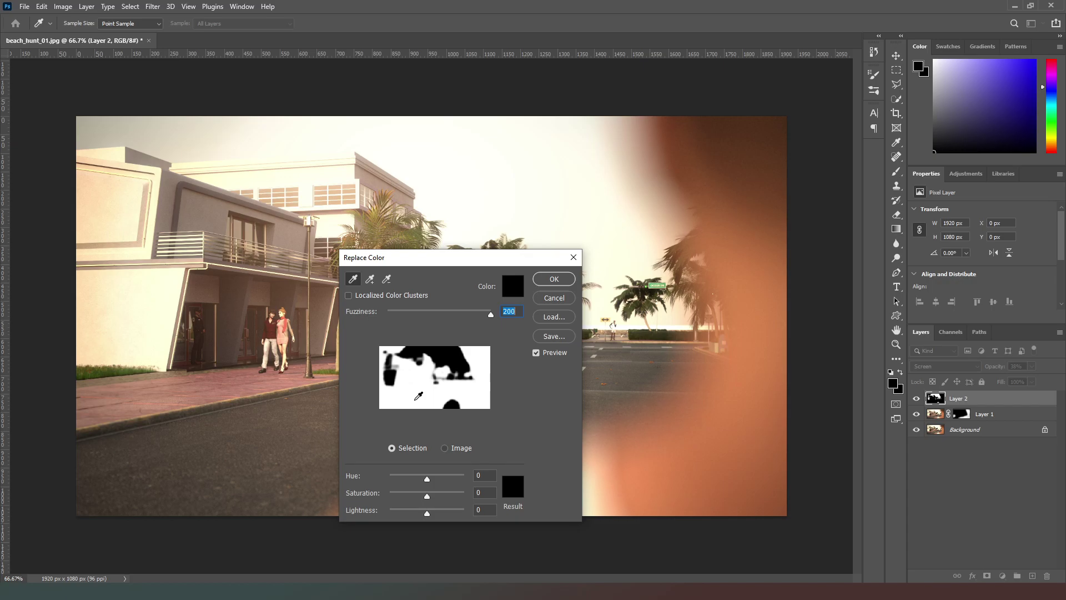
click(413, 361)
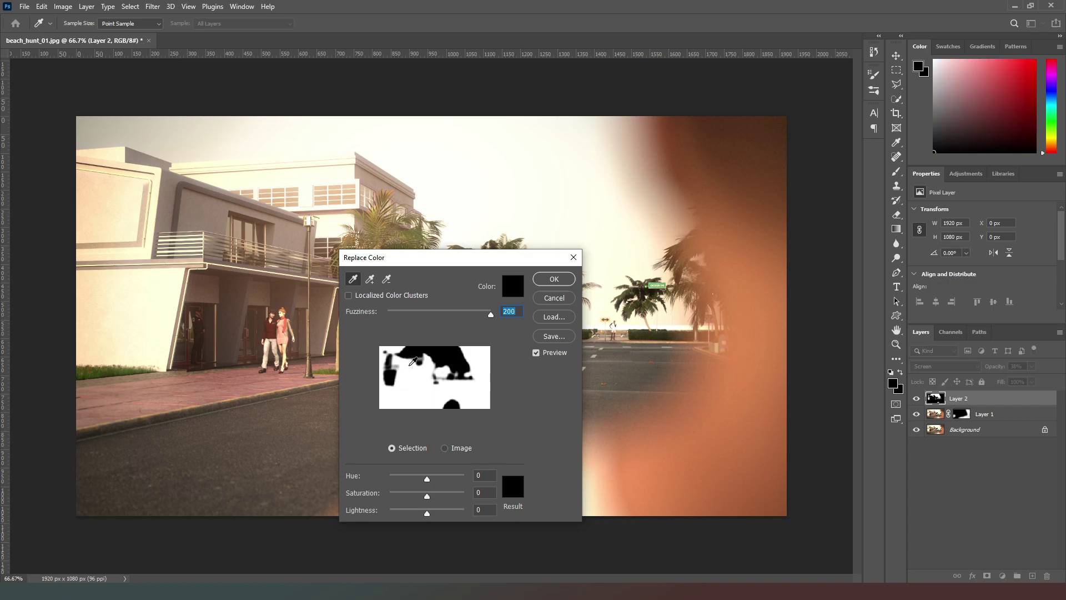
click(507, 295)
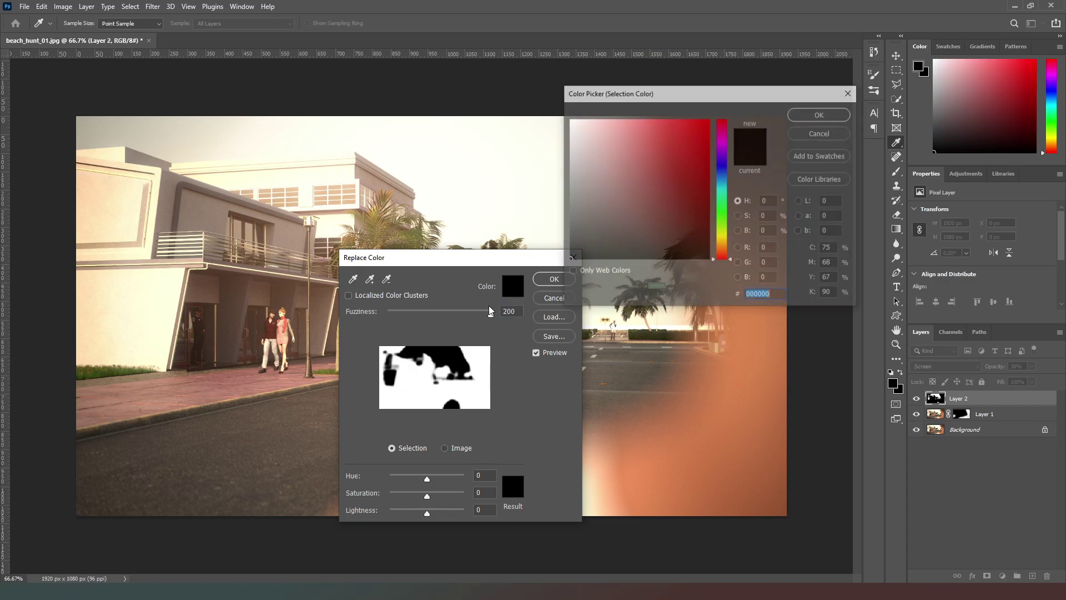
click(570, 120)
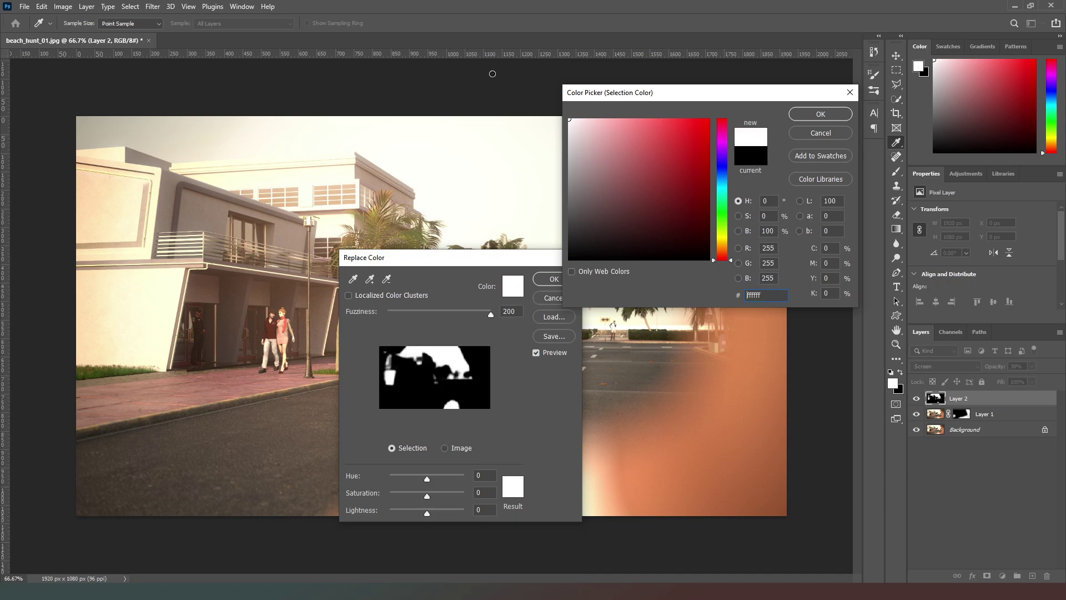
click(821, 113)
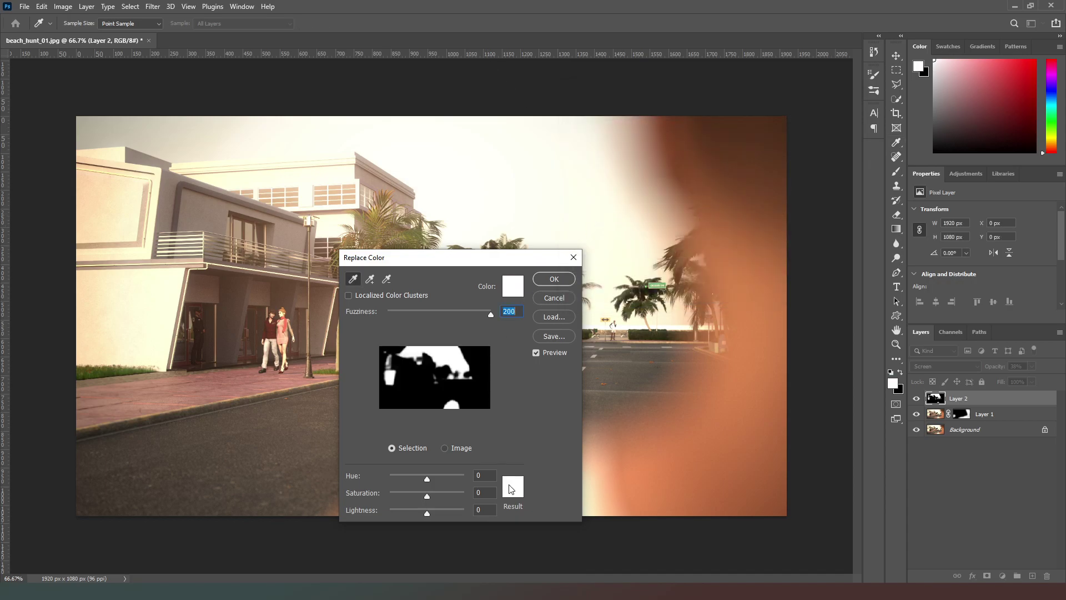
Step: Set the replacement's result color to dusty pink (d4adad) and apply the Replace Color adjustment
click(512, 487)
drag(598, 154, 594, 142)
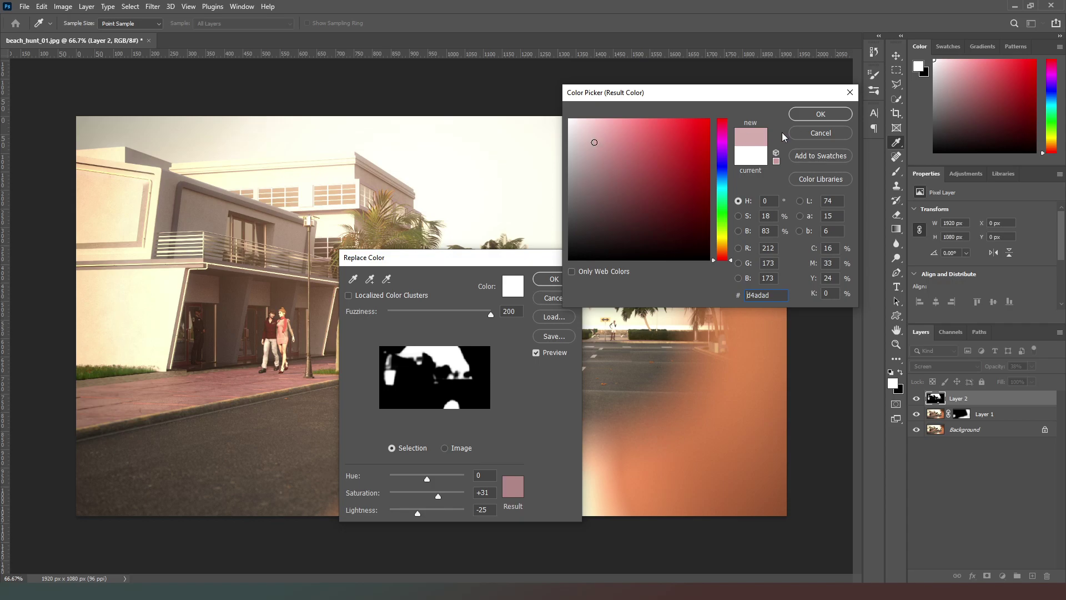
click(825, 121)
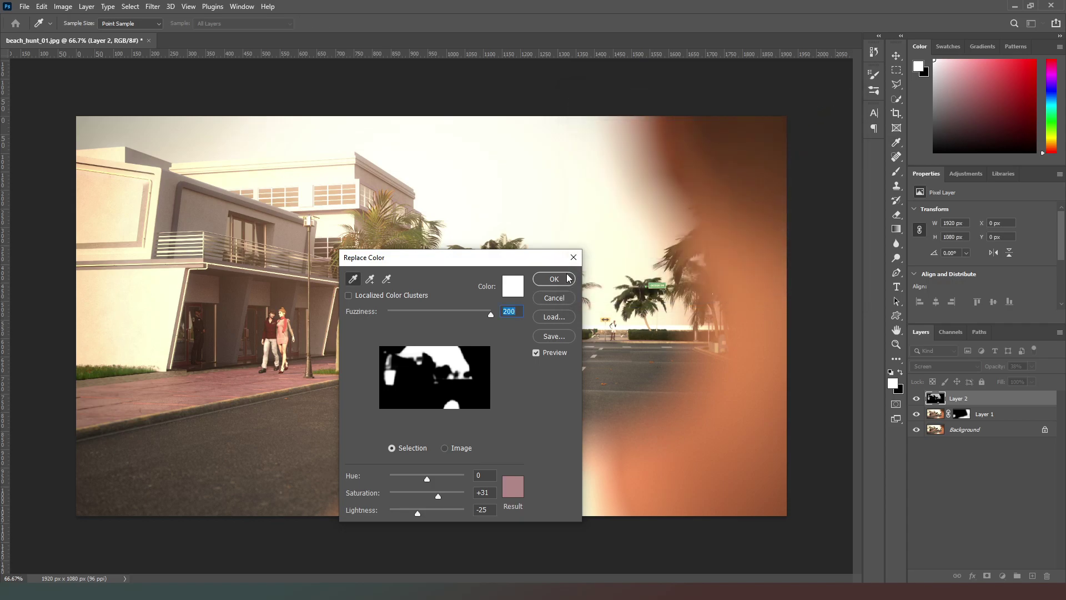
click(554, 279)
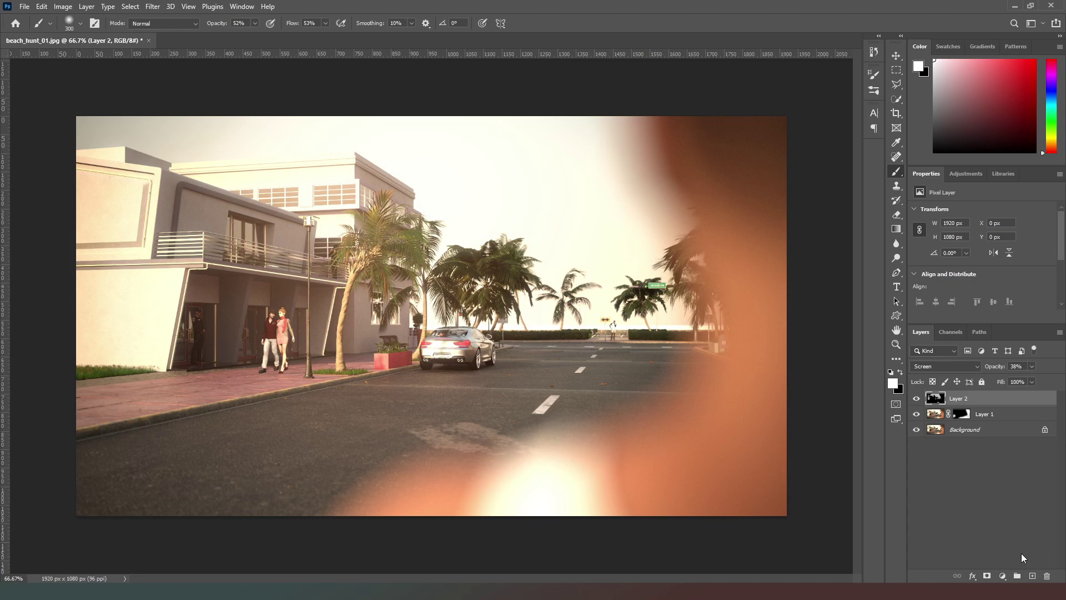
Step: On a new layer, paint a pale peach haze over the buildings and sky with a 1200 px brush, and set its opacity to 67%
click(1032, 576)
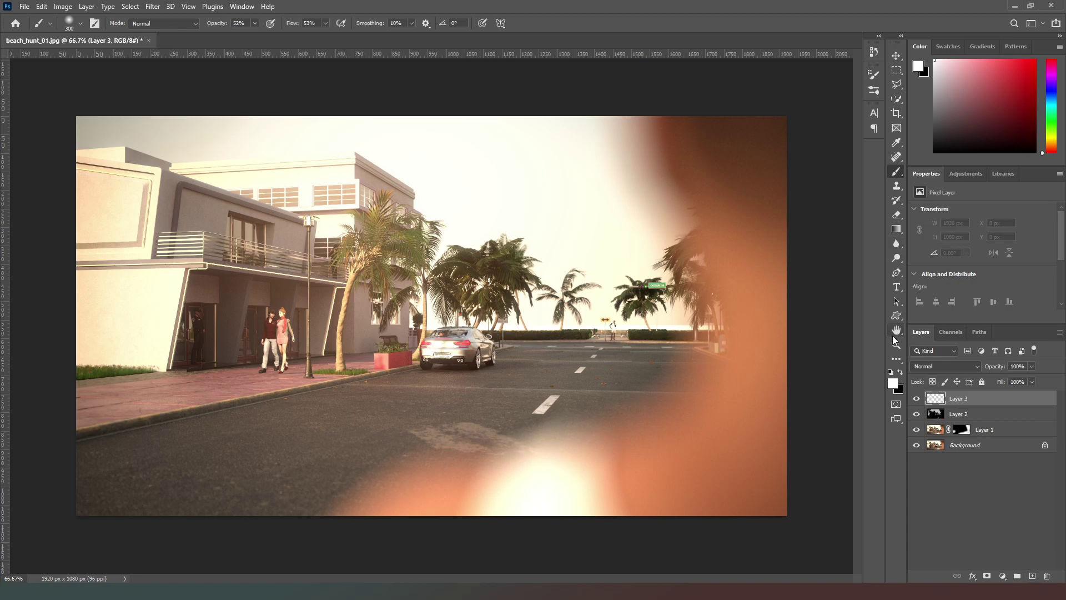
click(957, 58)
click(1052, 143)
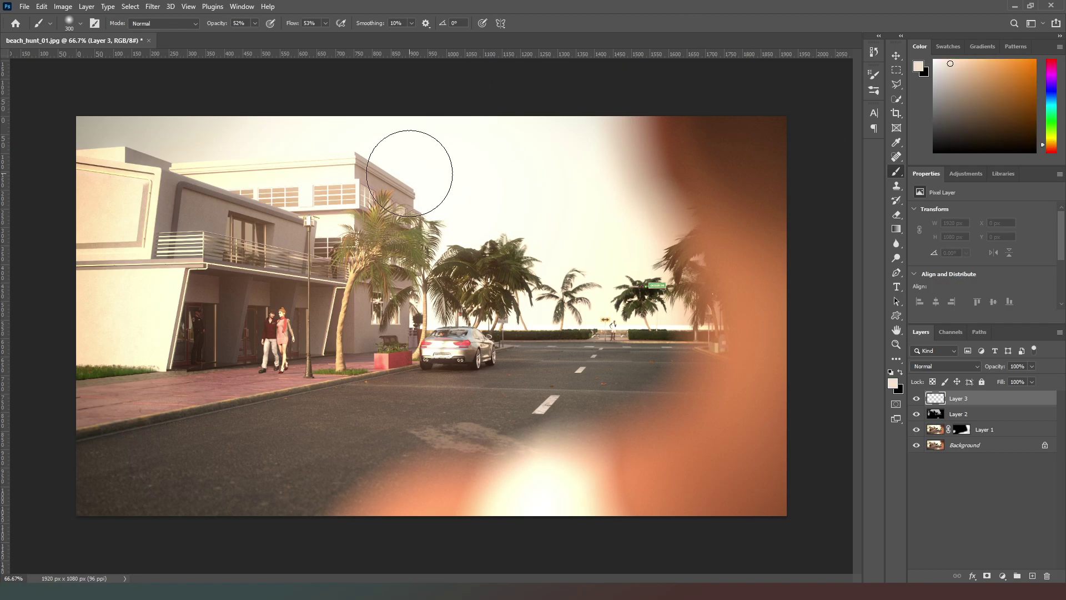
key(bracketright)
key(bracketright)
key(bracketright)
key(bracketright)
key(bracketright)
key(bracketright)
key(bracketright)
key(bracketright)
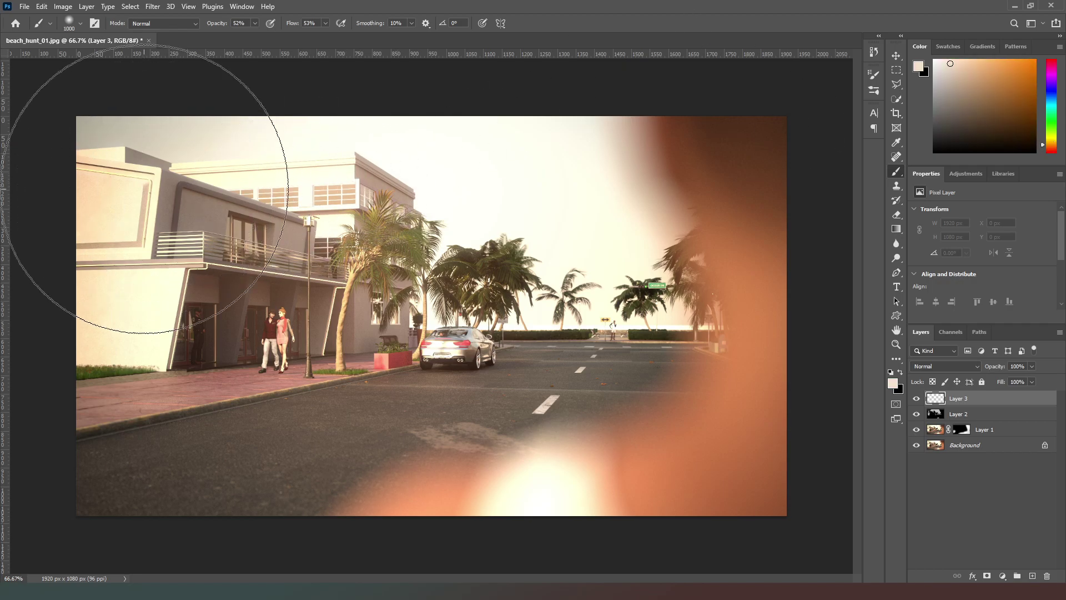
click(340, 100)
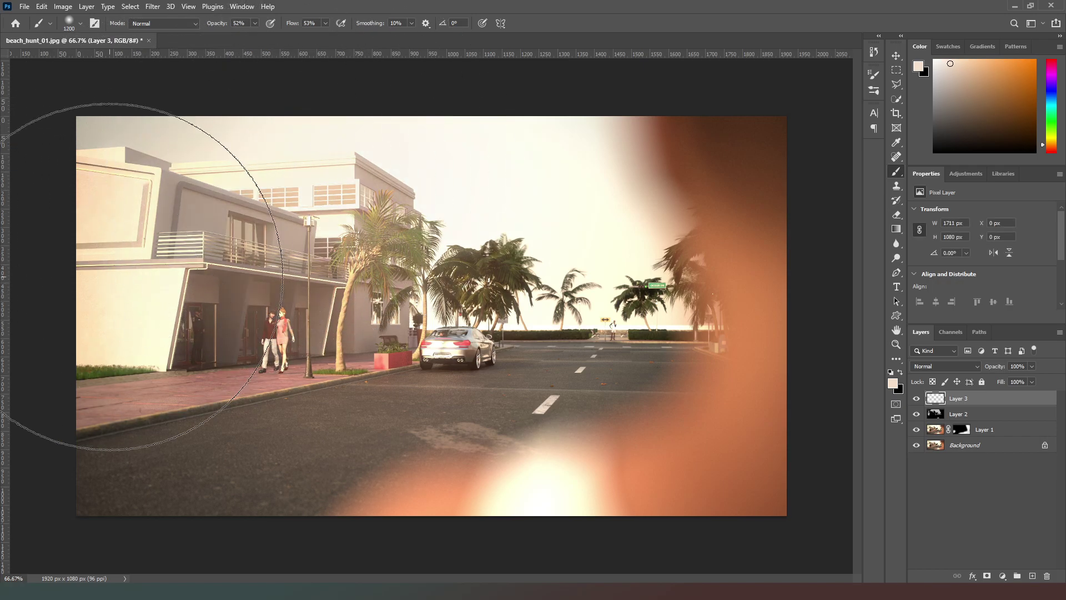
click(150, 300)
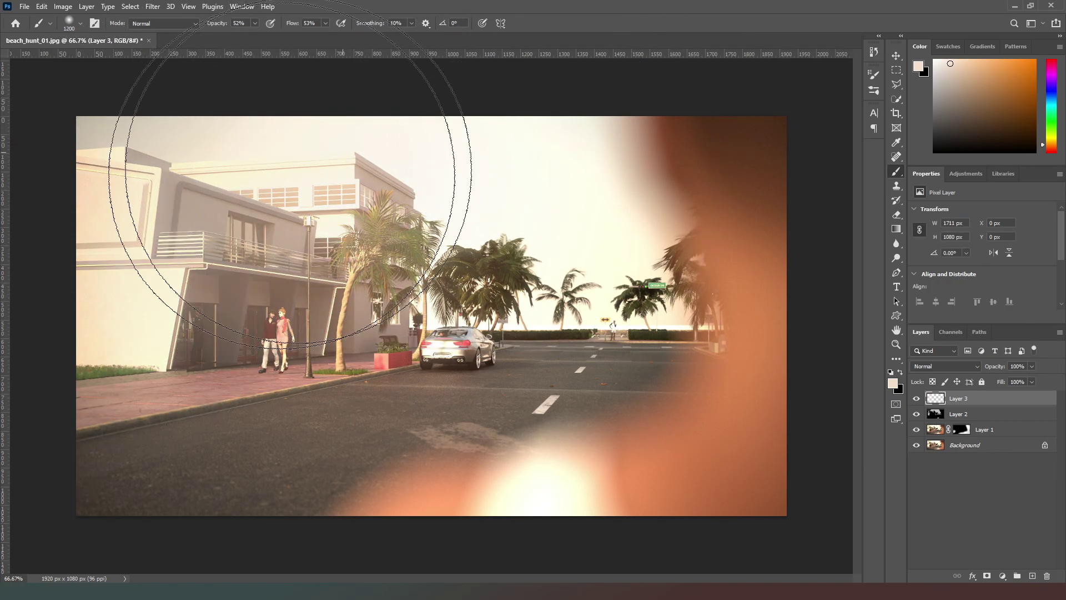
click(1034, 368)
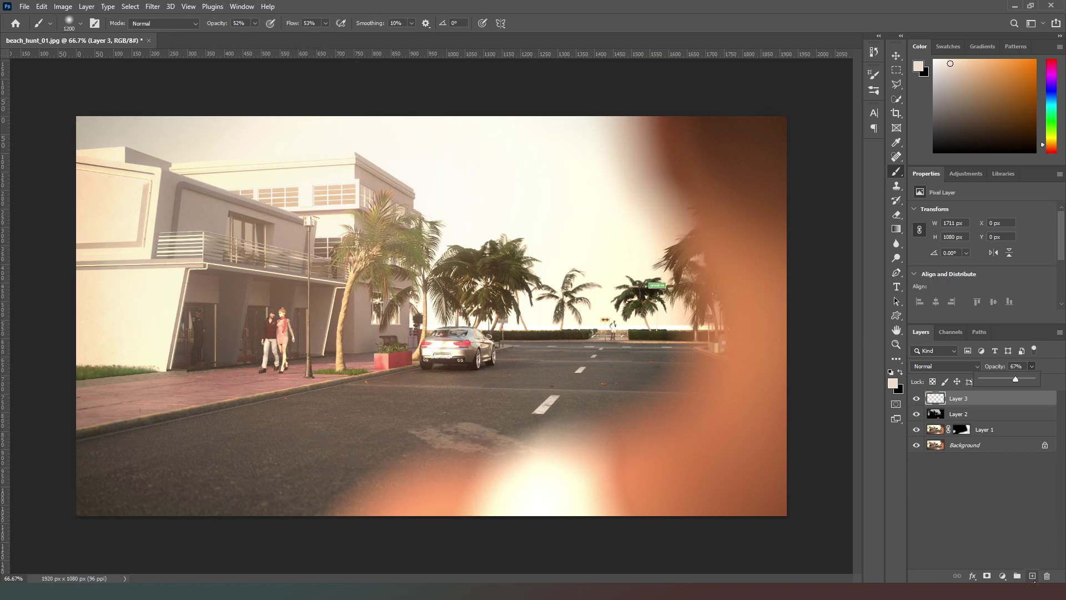
Step: On another new layer, paint a pure red diagonal band across the upper part of the buildings with a 250 px brush
click(1032, 576)
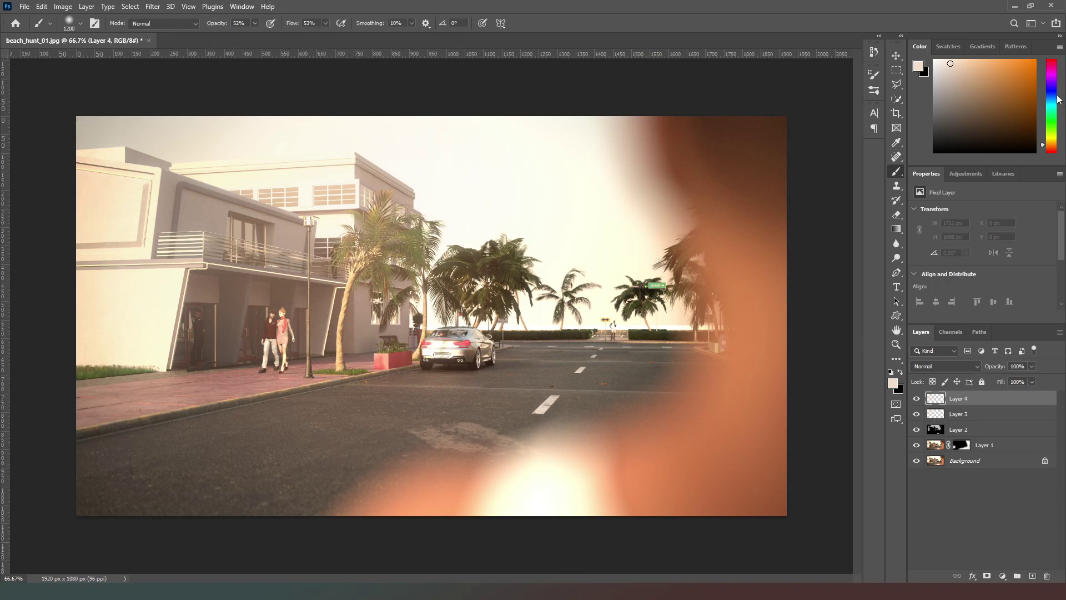
click(1057, 152)
drag(951, 63, 1035, 59)
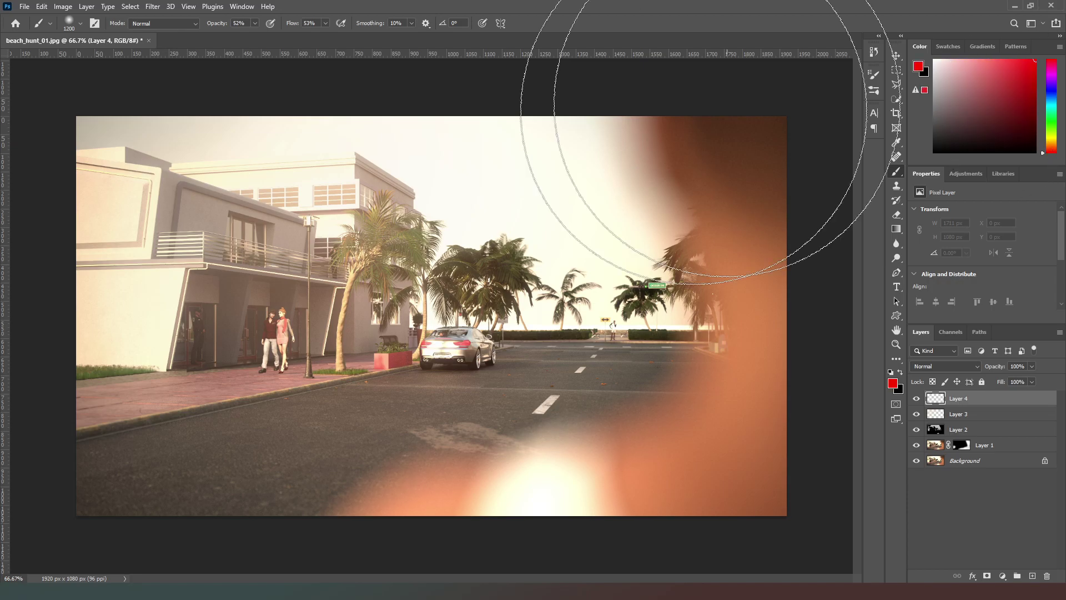
key([)
key([)
key([)
key([)
key([)
key([)
key([)
key([)
key([)
key([)
key([)
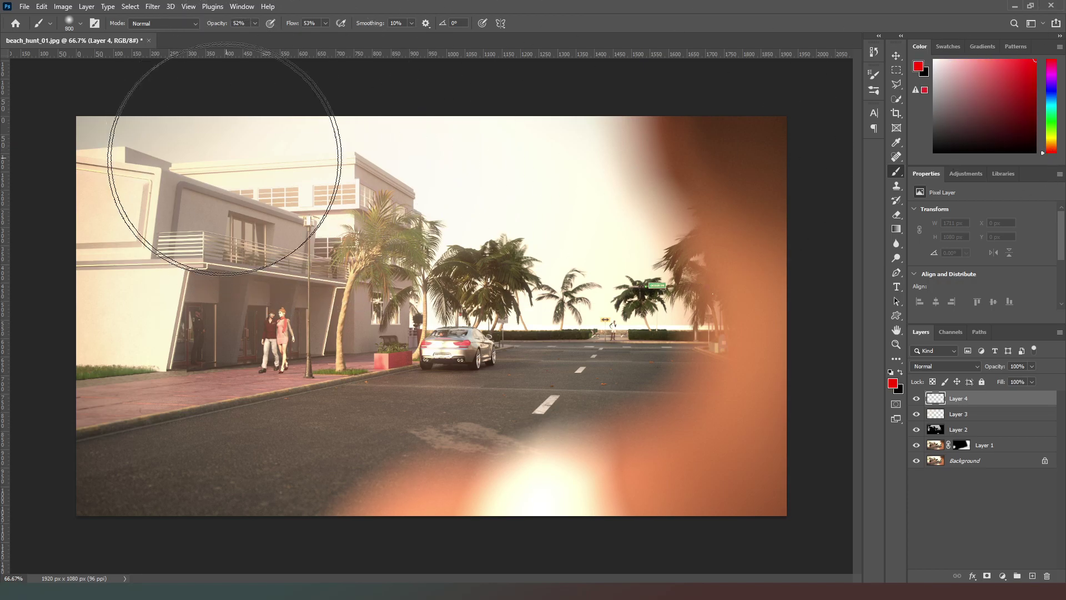
key([)
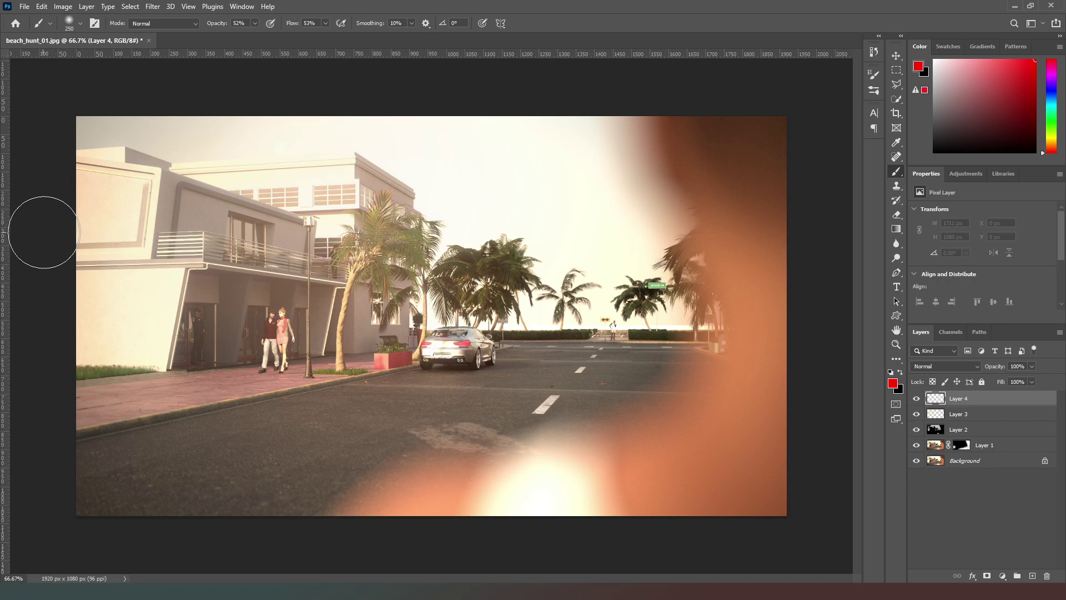
mouse_move(43, 231)
mouse_down()
mouse_move(340, 170)
mouse_move(424, 183)
mouse_up()
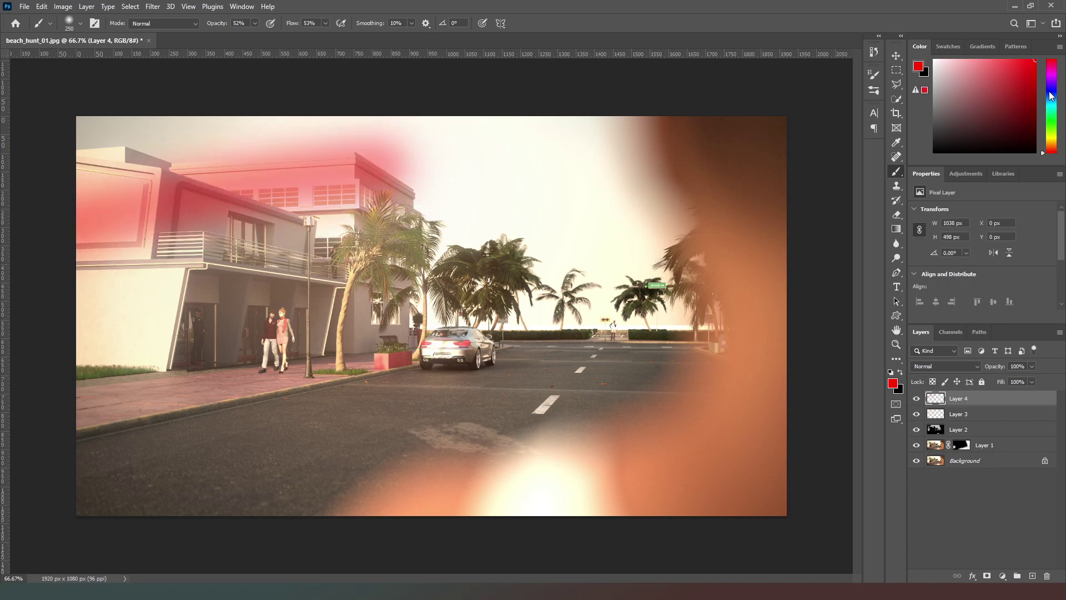
Step: Paint a bright green band below the red one and a blue band beneath it across the building facade
click(1051, 121)
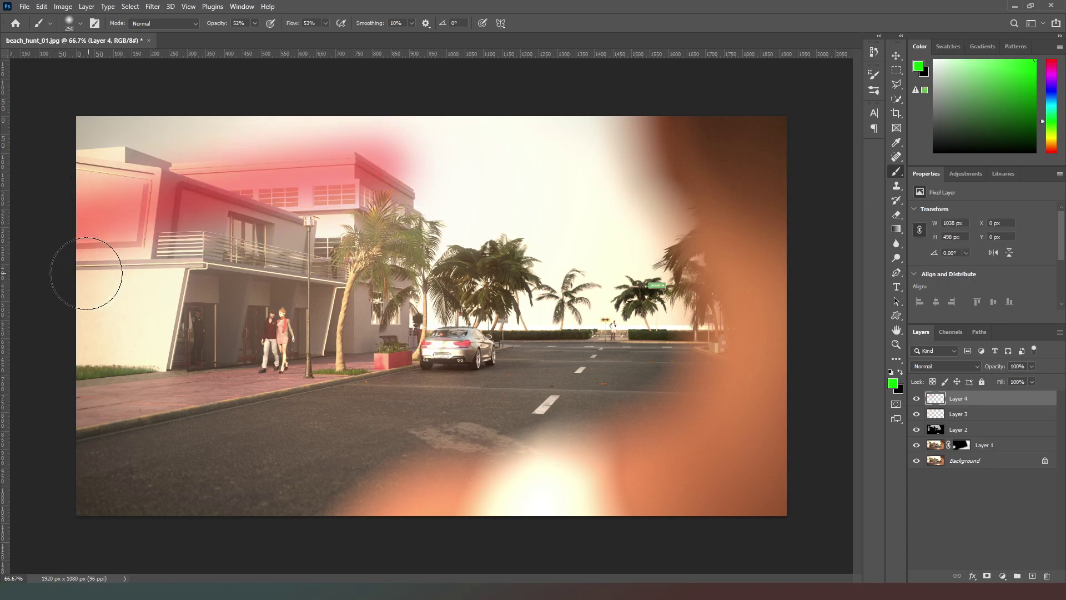
mouse_move(75, 278)
mouse_down()
mouse_move(95, 281)
mouse_move(345, 201)
mouse_move(353, 222)
mouse_up()
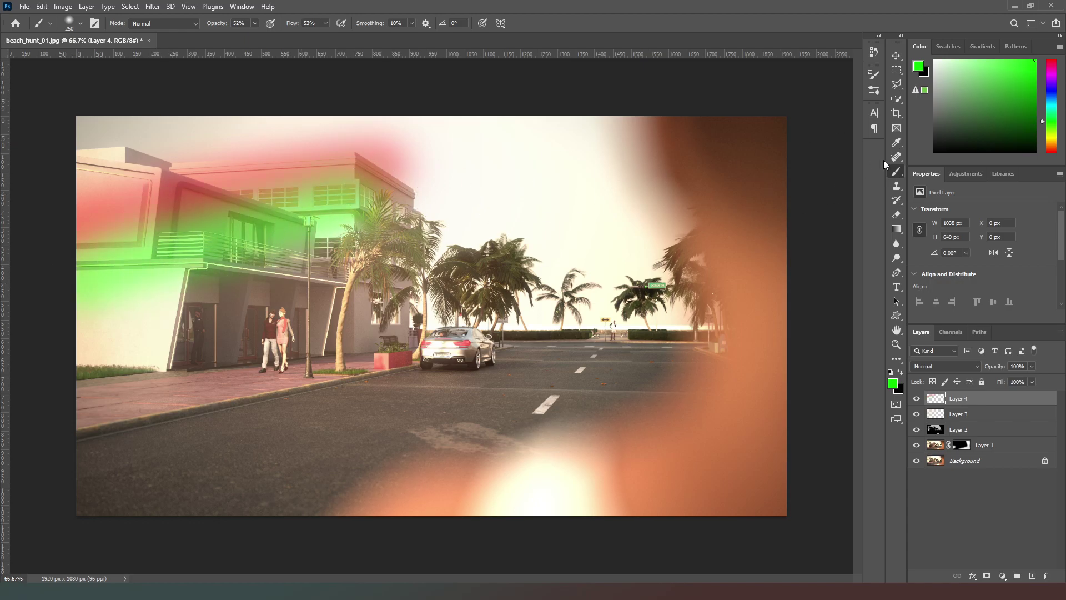
click(1052, 90)
mouse_move(83, 341)
mouse_down()
mouse_move(234, 271)
mouse_move(369, 237)
mouse_up()
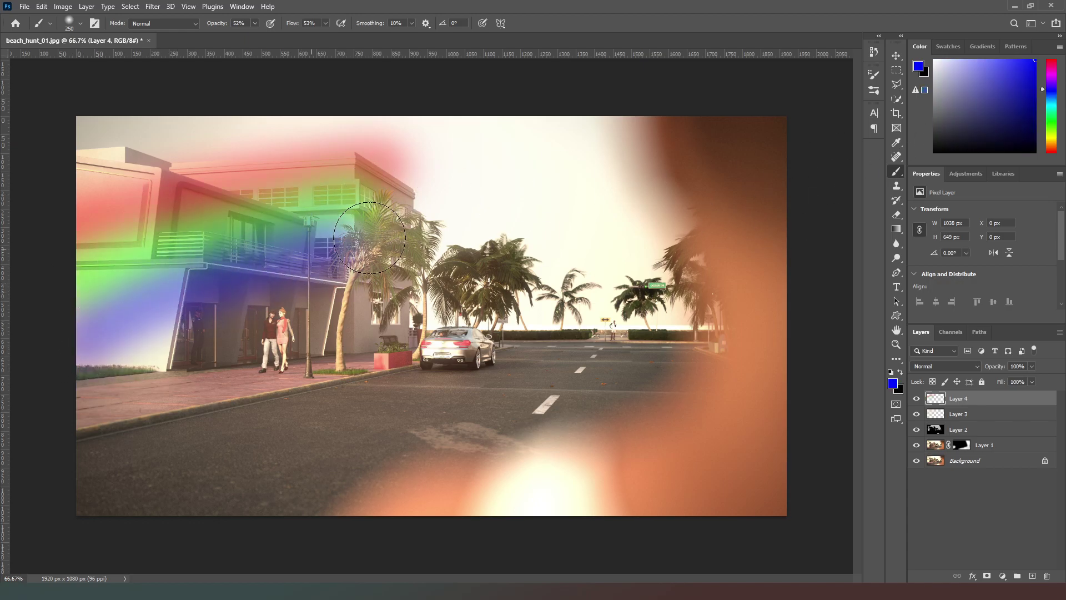
Step: Set the color-band layer's blend mode to Soft Light and reduce its opacity to 37%
click(975, 367)
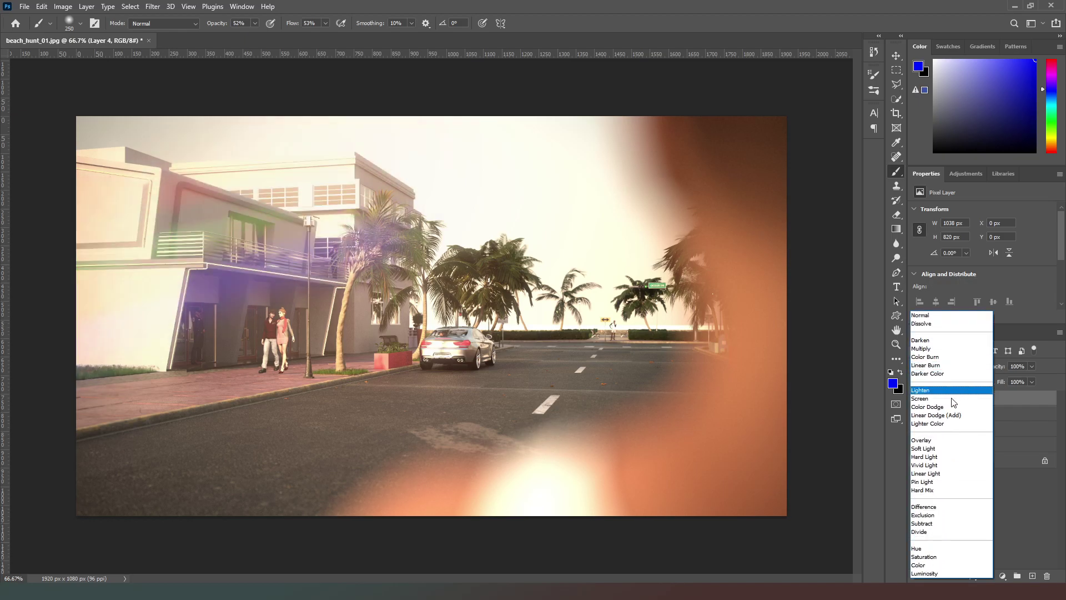
click(933, 450)
click(1032, 367)
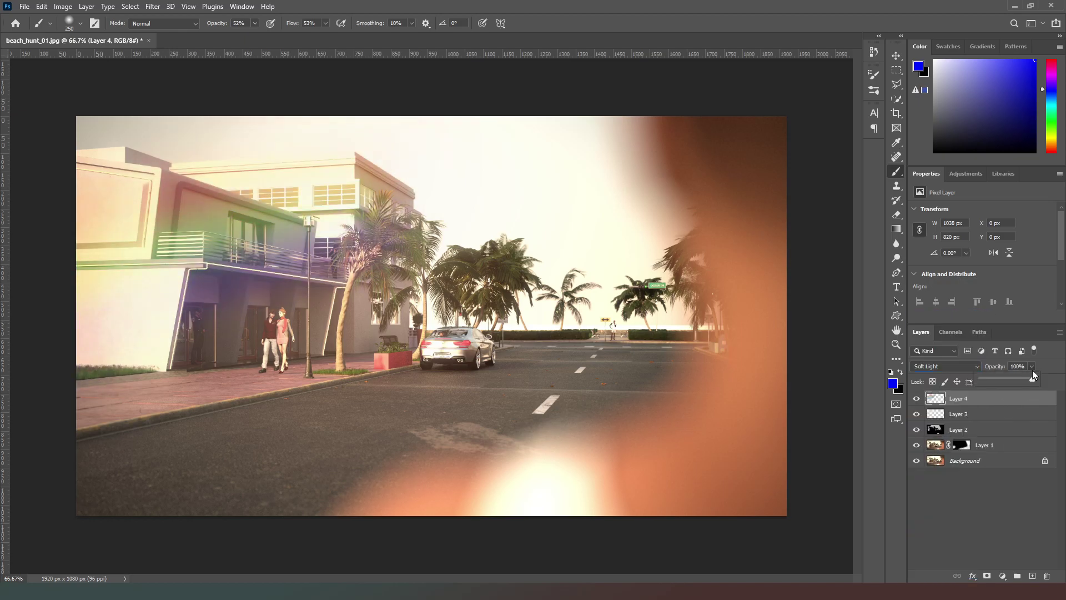
click(1002, 381)
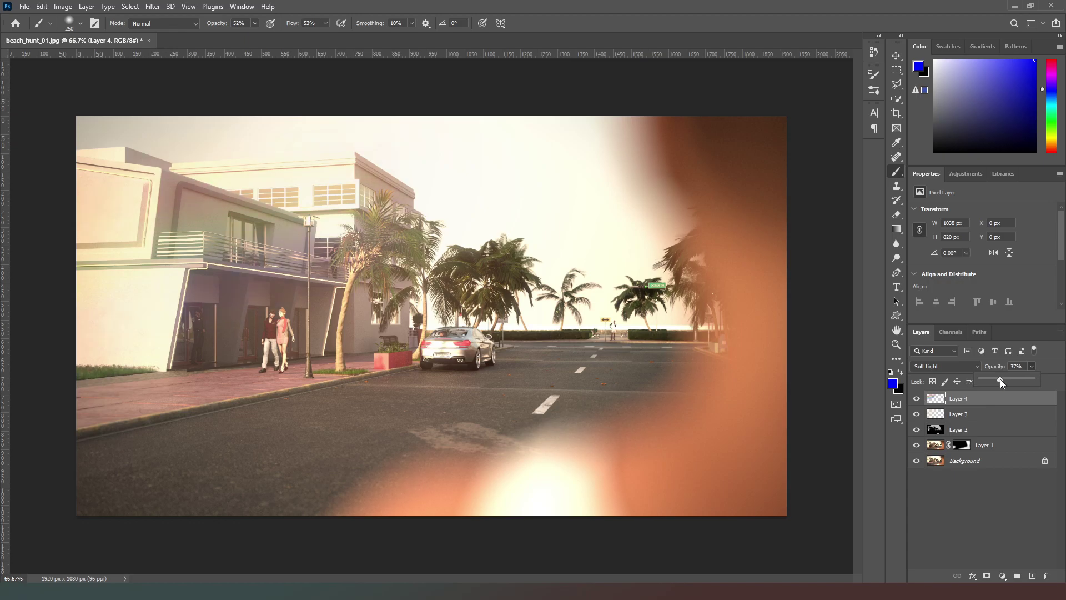